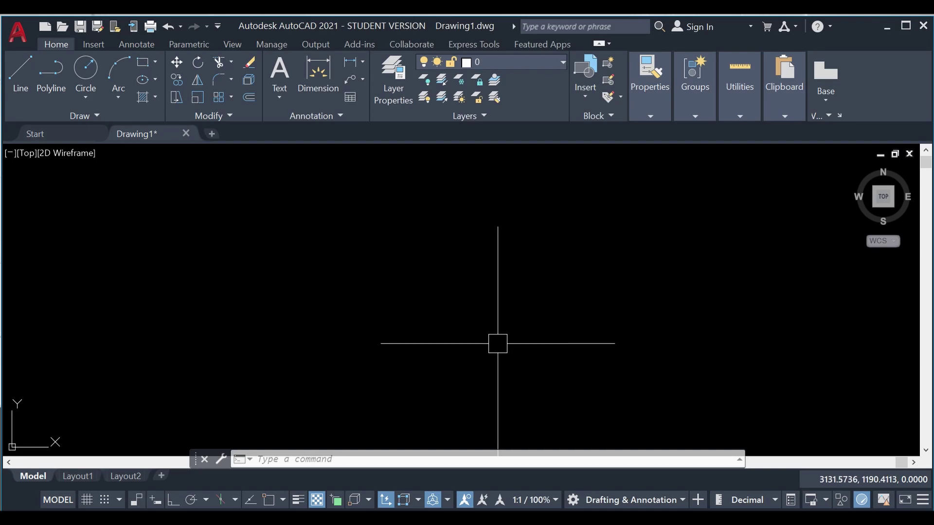
Set the Drawing Units insertion scale to Meters using the UN command
{"action": "type", "text": "UN"}
{"action": "key", "text": "Return"}
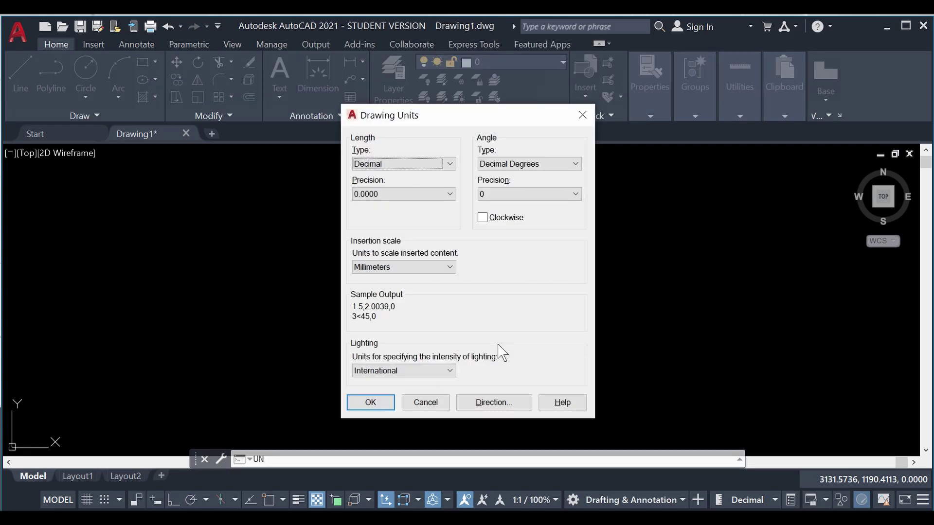
{"action": "left_click", "coordinate": [431, 268]}
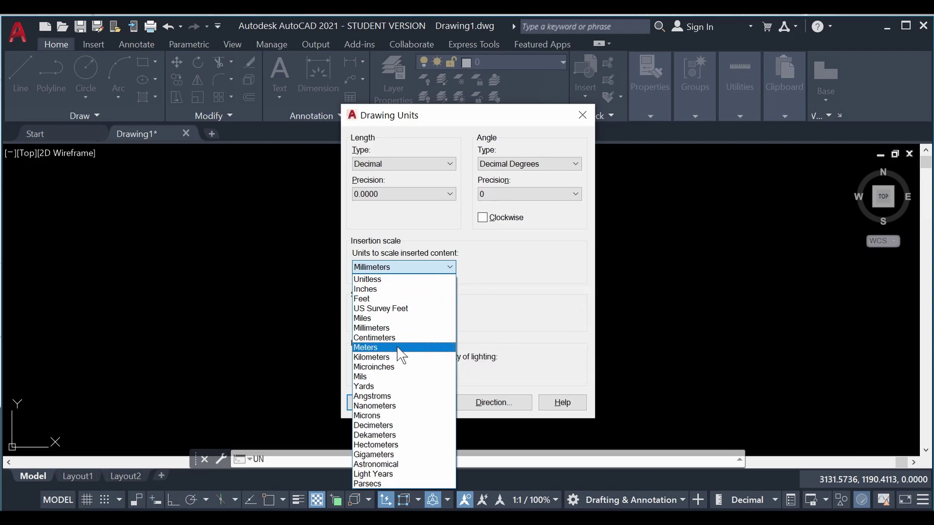
{"action": "left_click", "coordinate": [398, 348]}
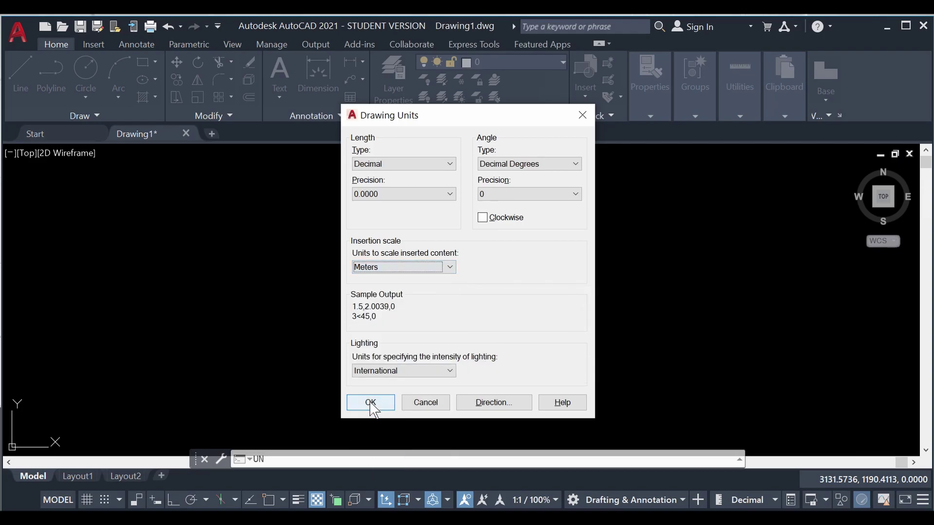
{"action": "left_click", "coordinate": [371, 403]}
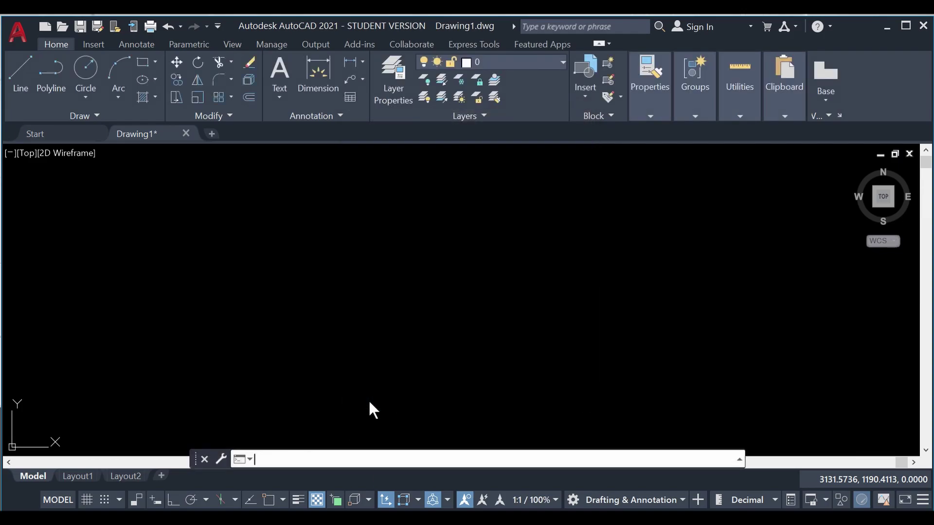
Start setting the geographic location from a map and enable online maps
{"action": "left_click", "coordinate": [93, 44]}
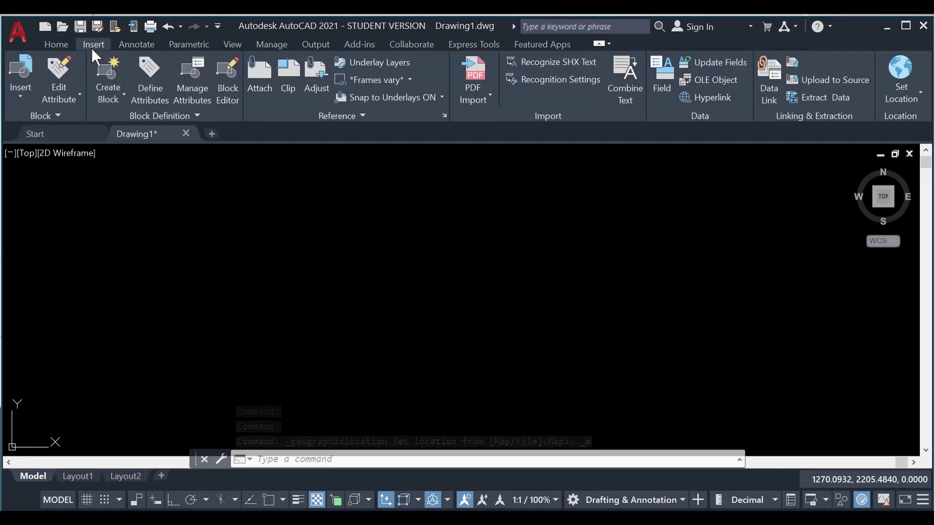
{"action": "left_click", "coordinate": [903, 77]}
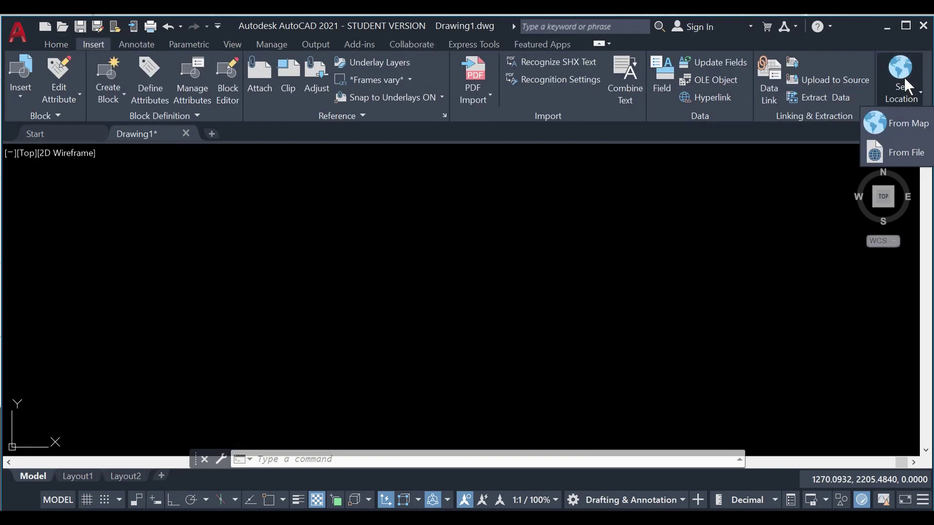
{"action": "left_click", "coordinate": [908, 127]}
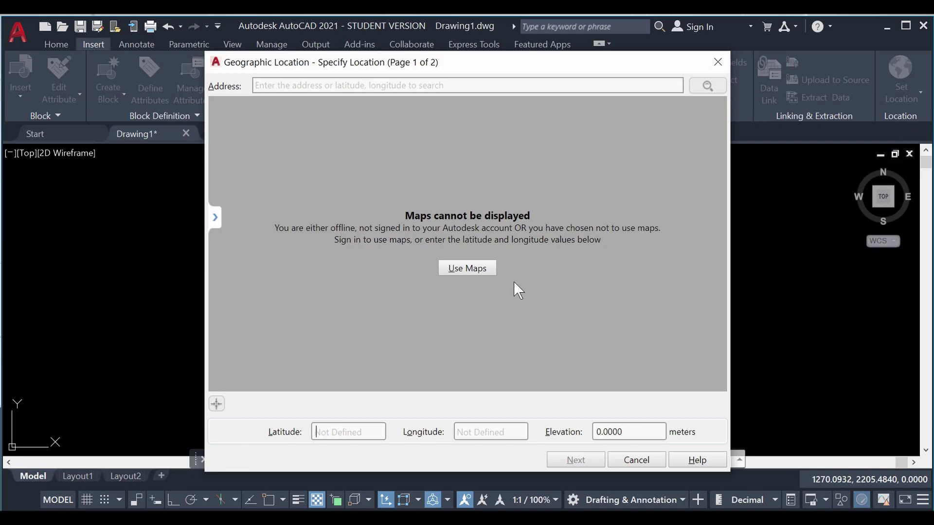
{"action": "left_click", "coordinate": [472, 273]}
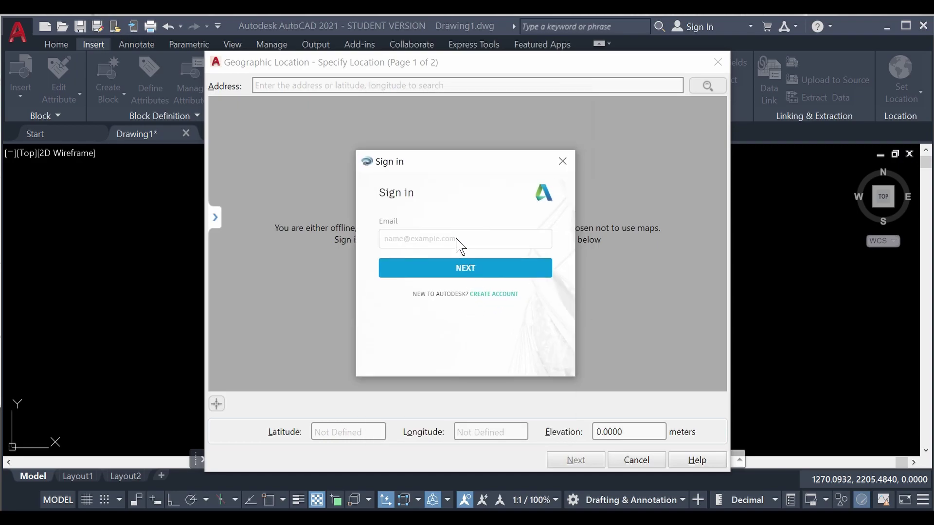
Sign in with the Autodesk account e-mail and recentre the world map
{"action": "left_click", "coordinate": [454, 241]}
{"action": "type", "text": "j"}
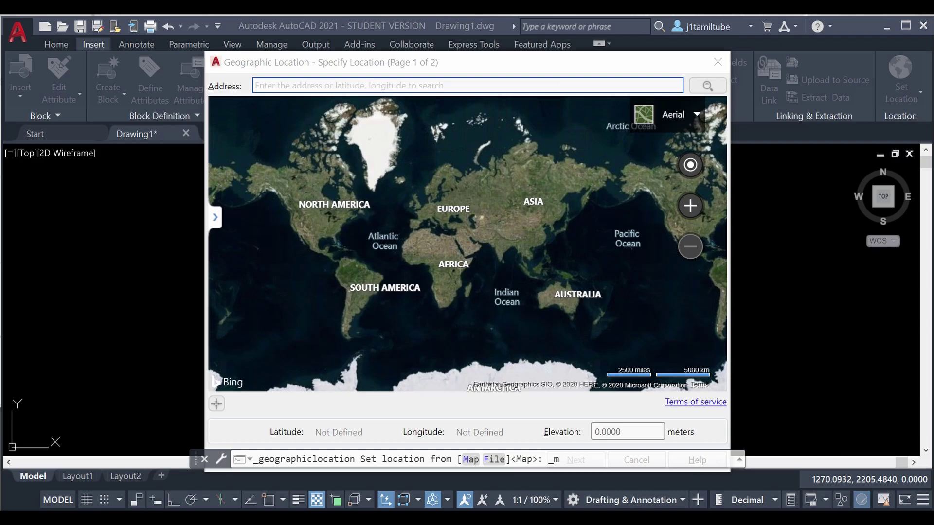
{"action": "left_click_drag", "start_coordinate": [418, 274], "coordinate": [535, 286]}
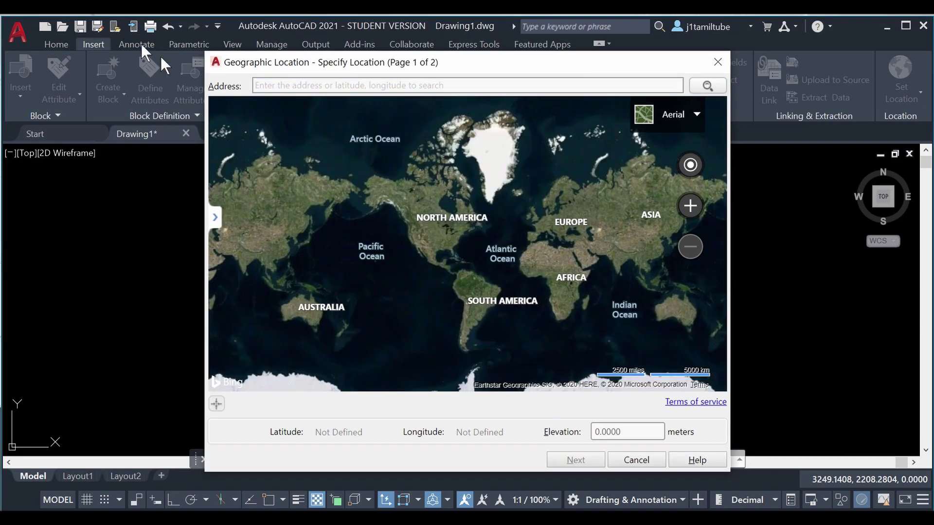
Search the map for Chennai and zoom in on the playground field
{"action": "left_click", "coordinate": [291, 85]}
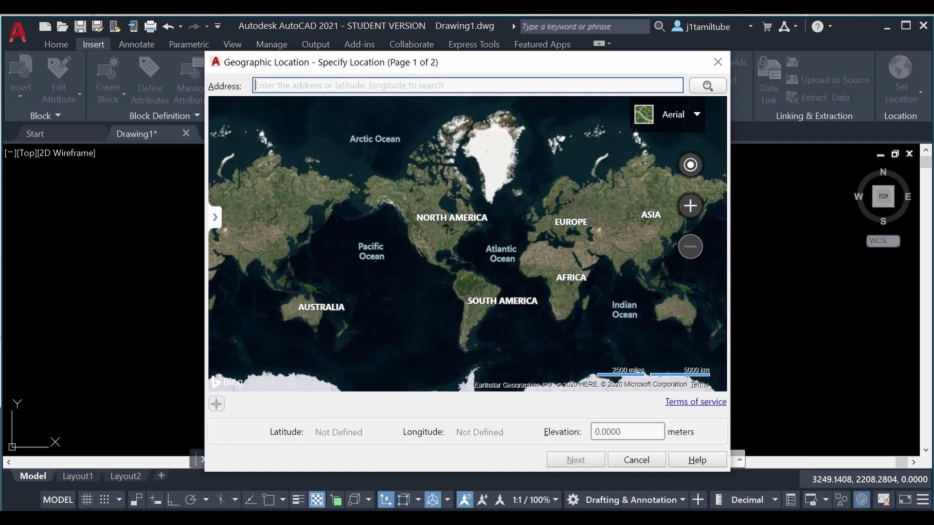
{"action": "type", "text": "chennai"}
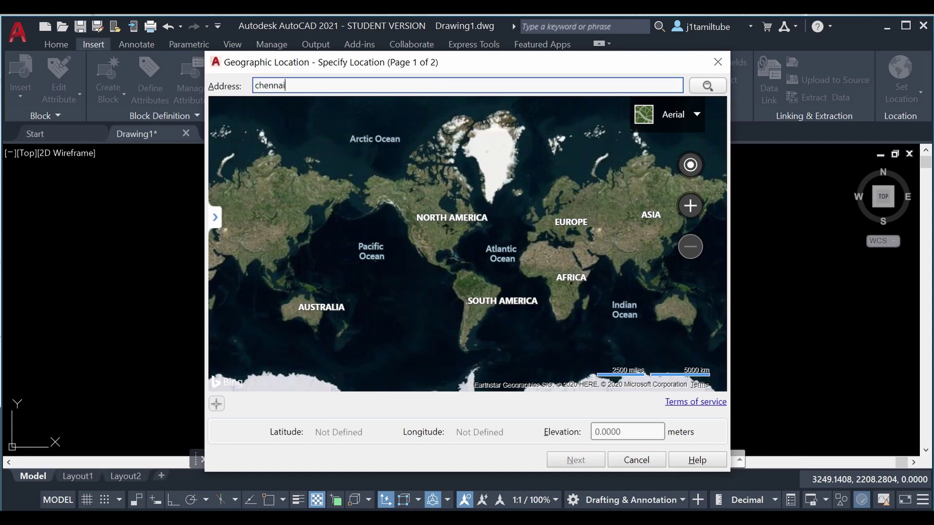
{"action": "key", "text": "Return"}
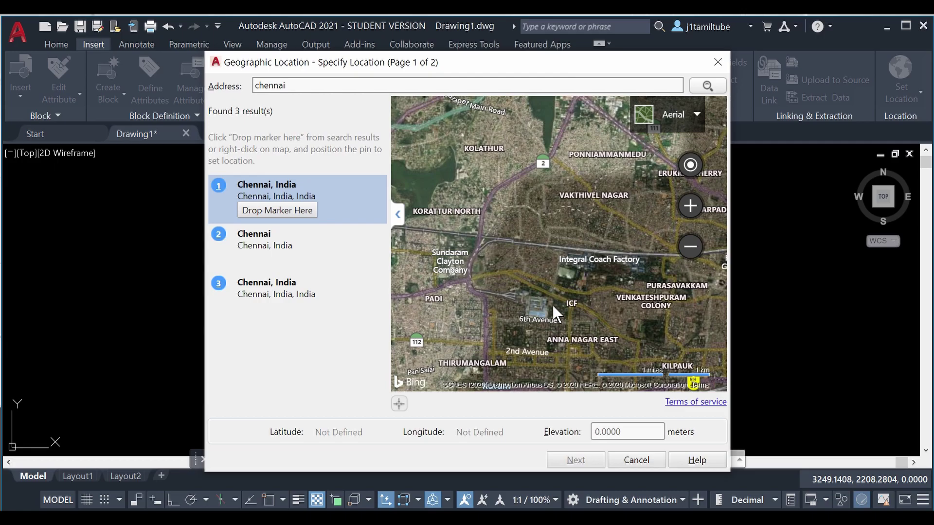
{"action": "scroll", "coordinate": [553, 305], "scroll_direction": "up", "scroll_amount": 2}
{"action": "scroll", "coordinate": [549, 306], "scroll_direction": "up", "scroll_amount": 2}
{"action": "scroll", "coordinate": [551, 333], "scroll_direction": "up", "scroll_amount": 1}
{"action": "scroll", "coordinate": [554, 272], "scroll_direction": "up", "scroll_amount": 1}
{"action": "scroll", "coordinate": [553, 313], "scroll_direction": "up", "scroll_amount": 1}
{"action": "scroll", "coordinate": [553, 314], "scroll_direction": "up", "scroll_amount": 1}
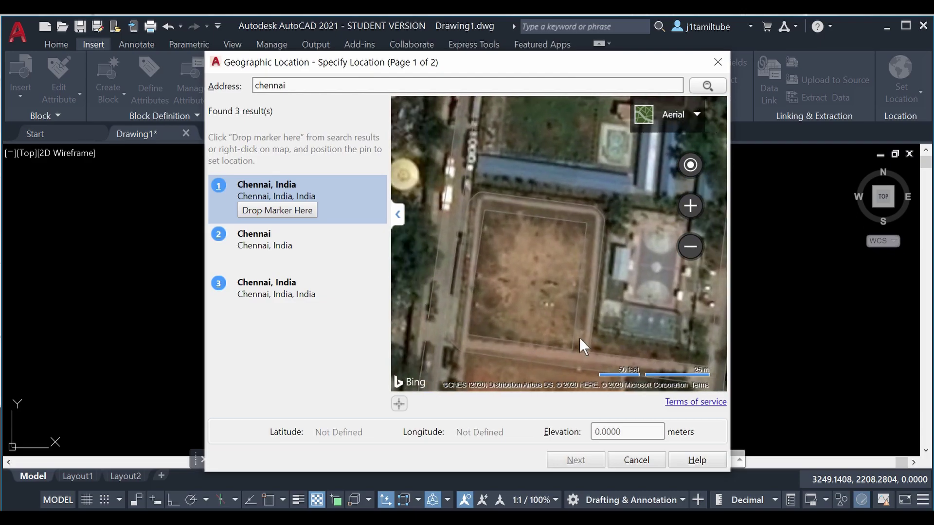
{"action": "scroll", "coordinate": [538, 319], "scroll_direction": "up", "scroll_amount": 1}
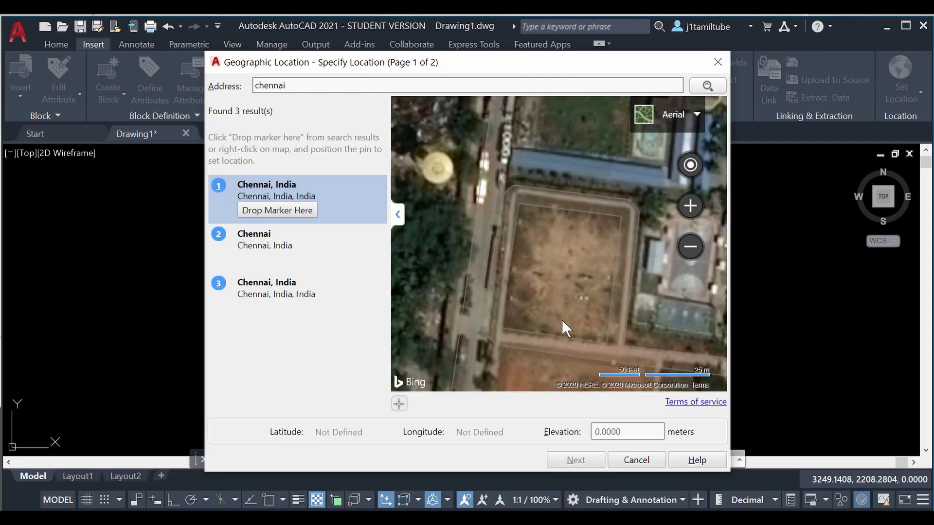
{"action": "scroll", "coordinate": [562, 314], "scroll_direction": "up", "scroll_amount": 1}
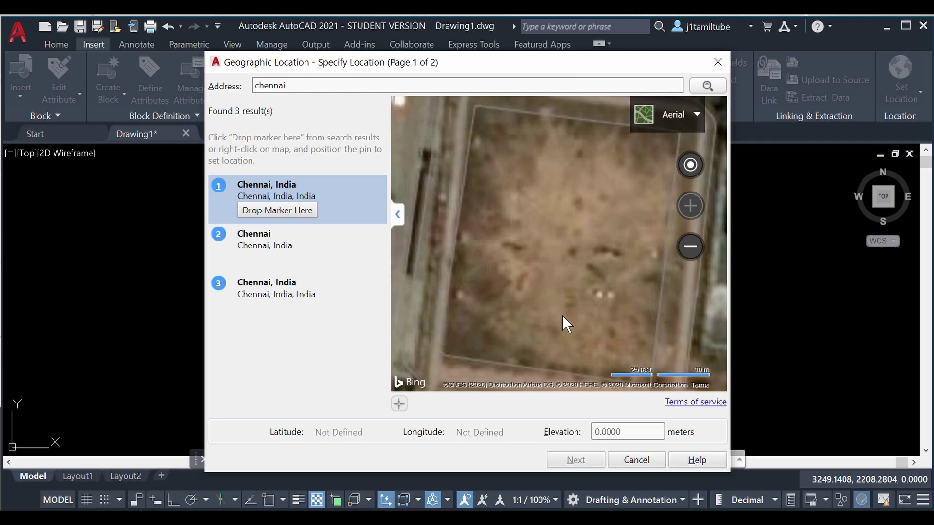
{"action": "scroll", "coordinate": [557, 313], "scroll_direction": "down", "scroll_amount": 1}
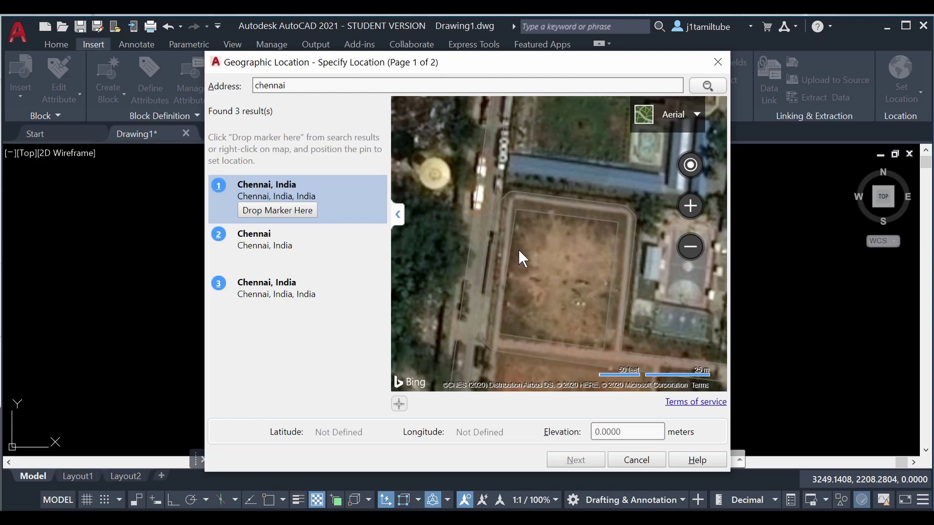
Drop a marker on the playground at latitude 13.0969, longitude 80.2137
{"action": "right_click", "coordinate": [558, 266]}
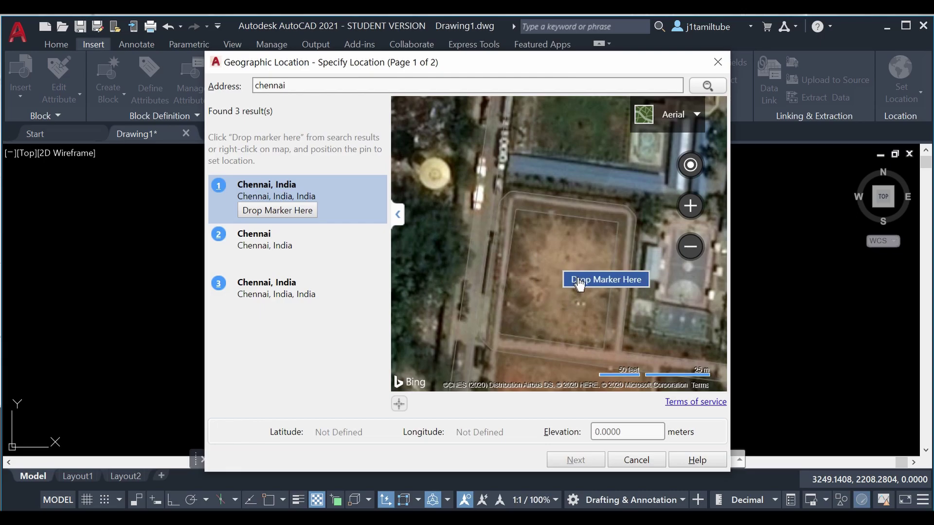
{"action": "left_click", "coordinate": [613, 282]}
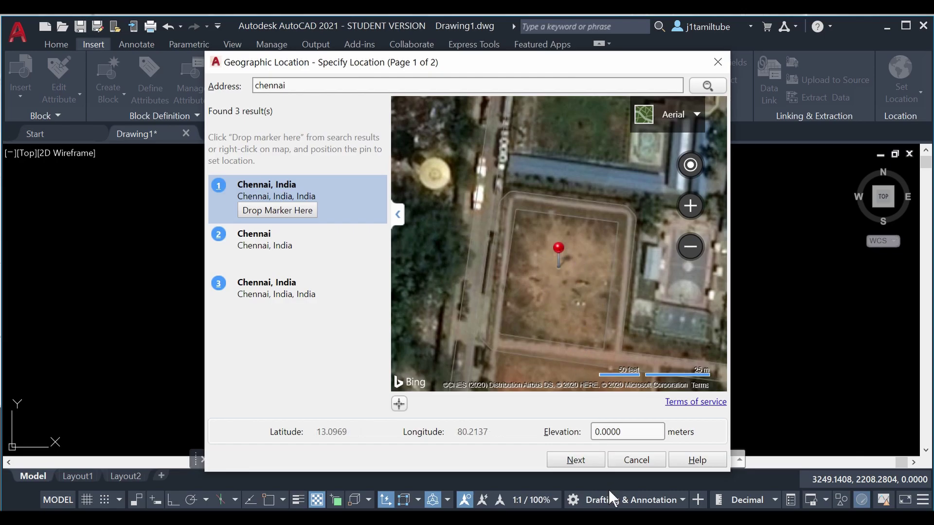
{"action": "left_click", "coordinate": [585, 460]}
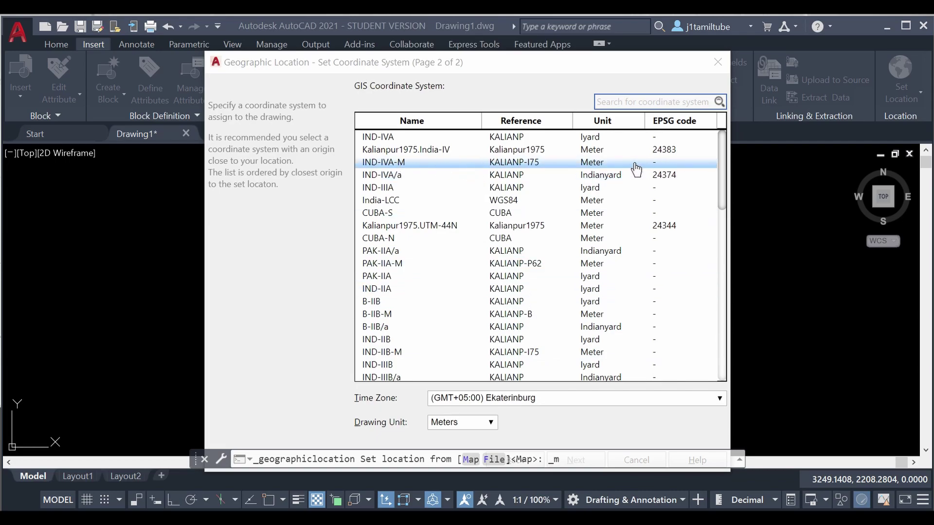
Choose coordinate system IND-IVA-M and time zone (GMT+05:30) Chennai, Kolkata, Mumbai, New Delhi
{"action": "left_click", "coordinate": [464, 165]}
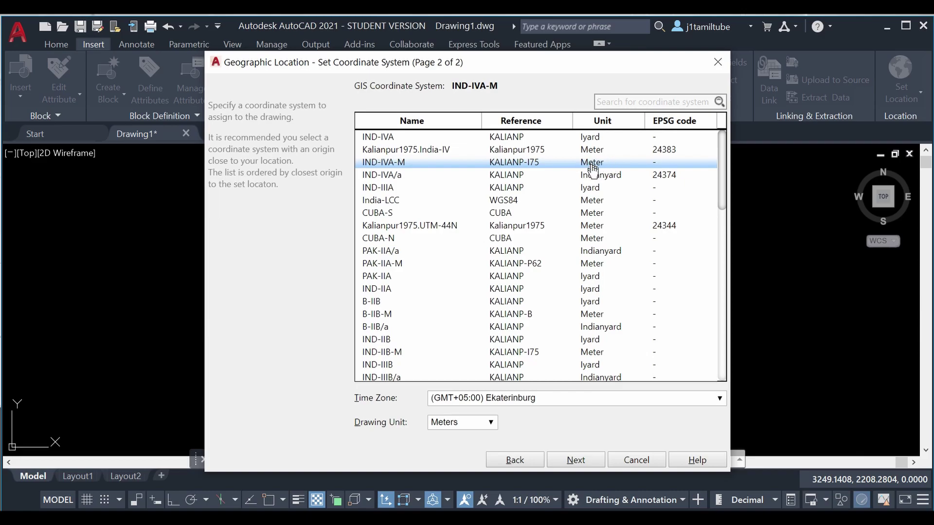
{"action": "left_click", "coordinate": [547, 406]}
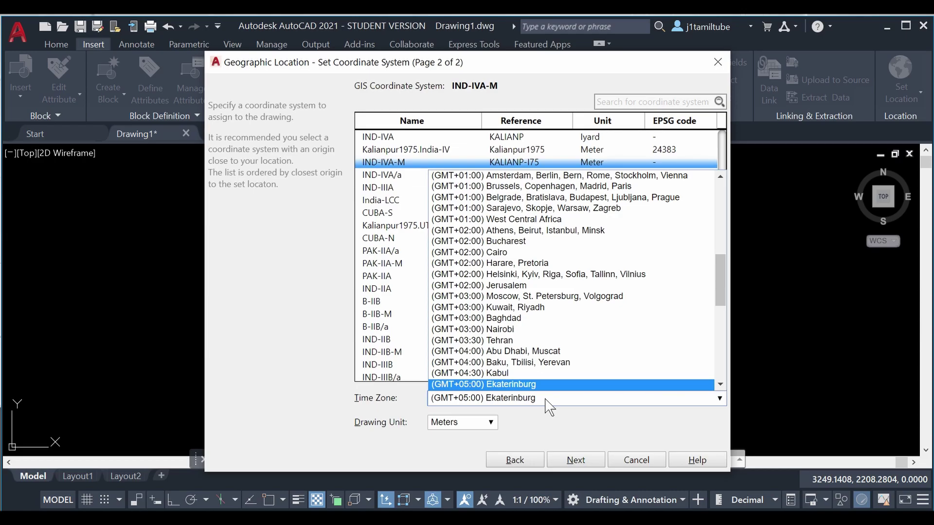
{"action": "left_click", "coordinate": [545, 399]}
{"action": "left_click", "coordinate": [529, 396]}
{"action": "scroll", "coordinate": [532, 369], "scroll_direction": "down", "scroll_amount": 1}
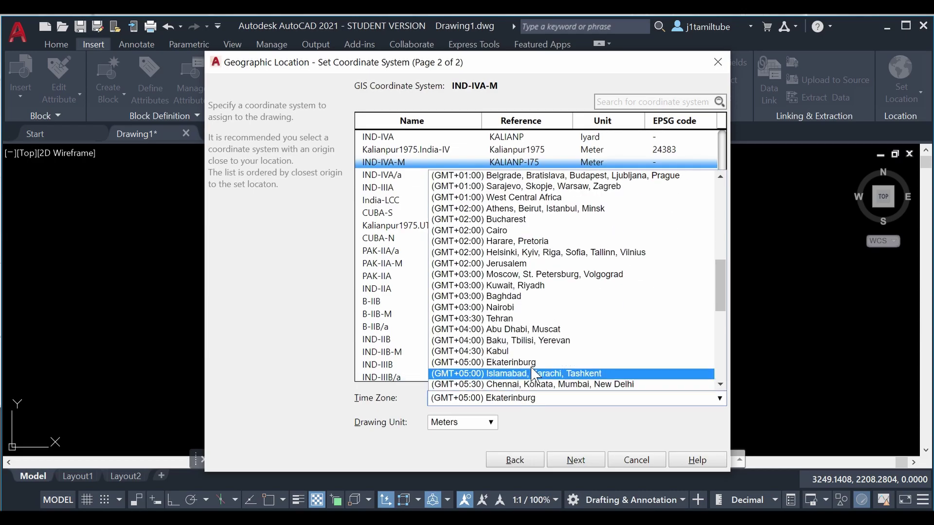
{"action": "scroll", "coordinate": [535, 372], "scroll_direction": "up", "scroll_amount": 3}
{"action": "scroll", "coordinate": [536, 341], "scroll_direction": "down", "scroll_amount": 5}
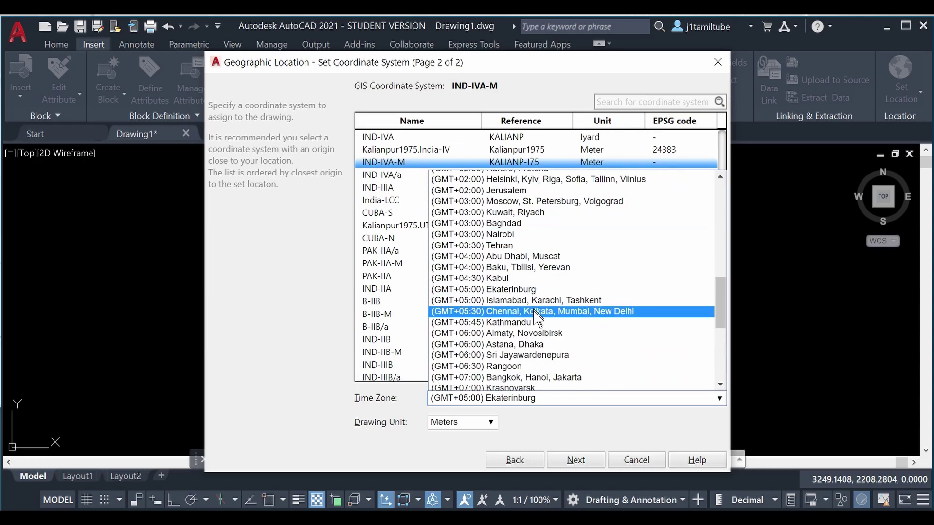
{"action": "left_click", "coordinate": [540, 313]}
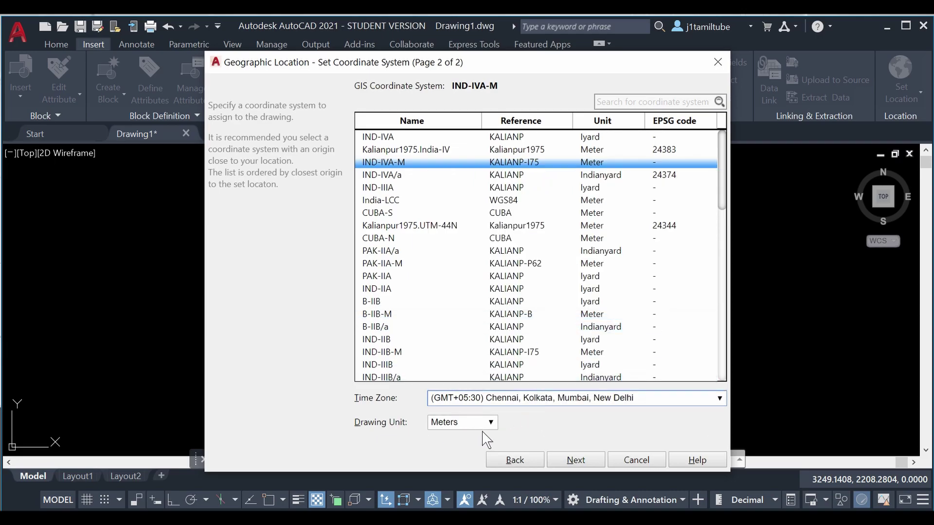
{"action": "left_click", "coordinate": [575, 460]}
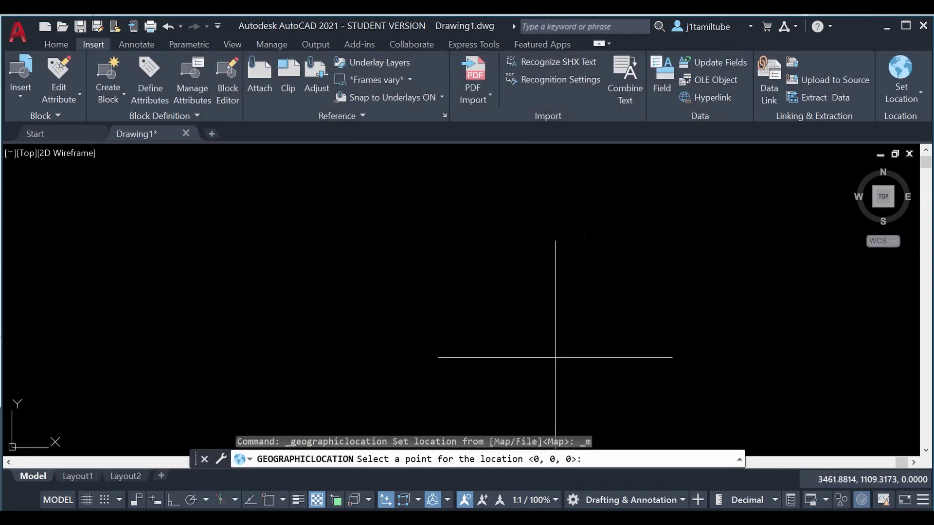
Place the location point in the drawing with north pointing straight up
{"action": "left_click", "coordinate": [491, 290]}
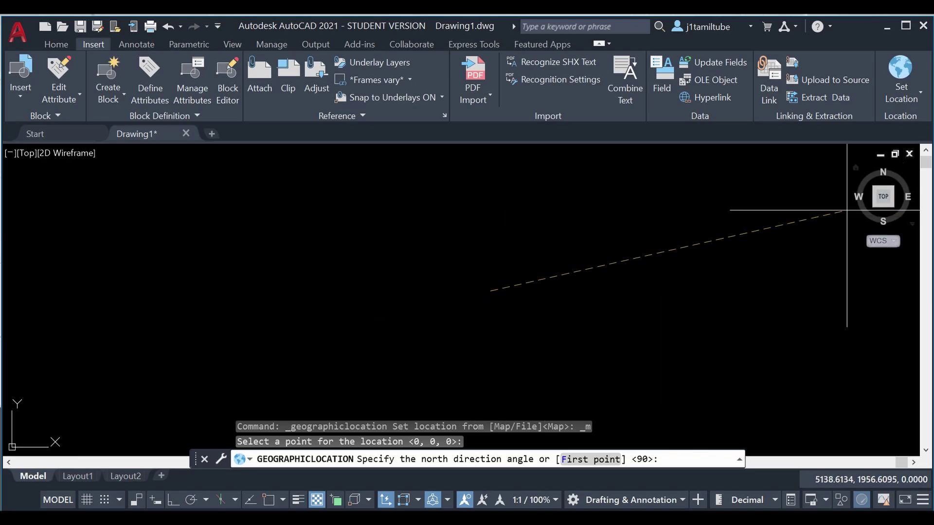
{"action": "mouse_move", "coordinate": [883, 196]}
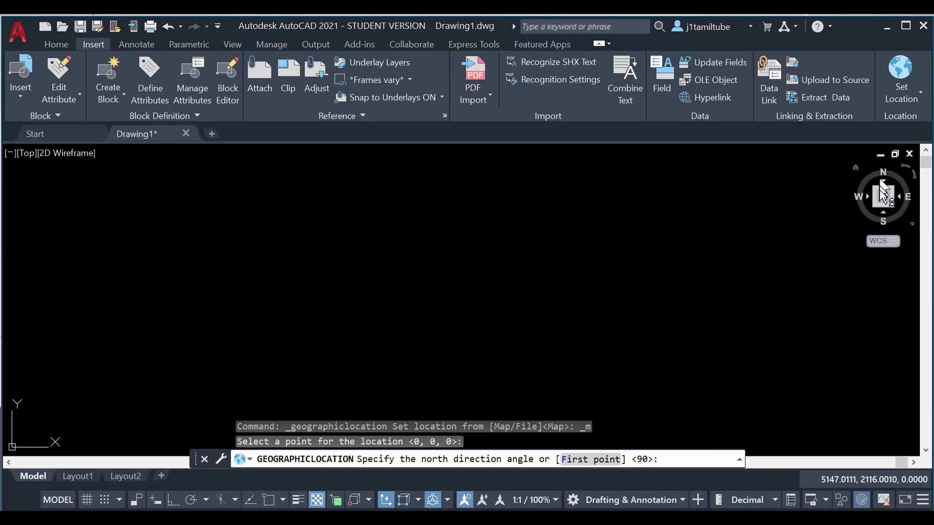
{"action": "key", "text": "F8"}
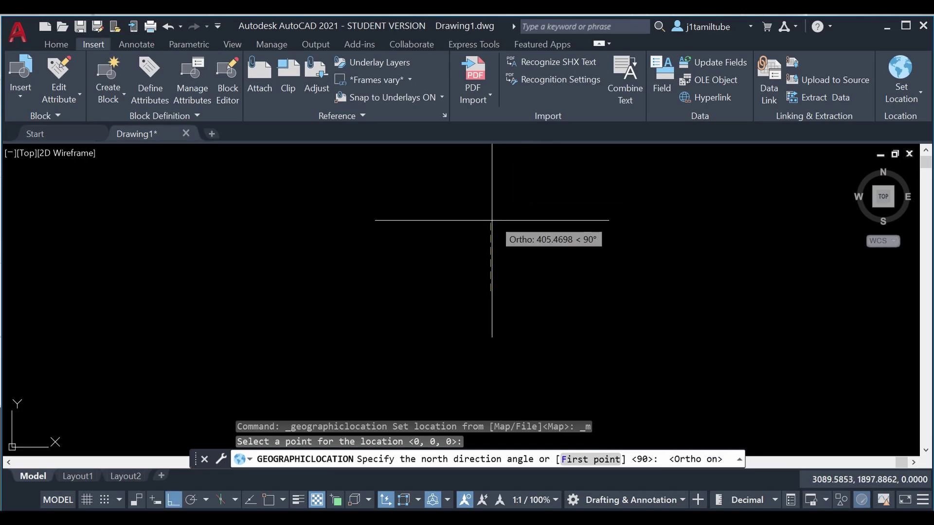
{"action": "left_click", "coordinate": [461, 300]}
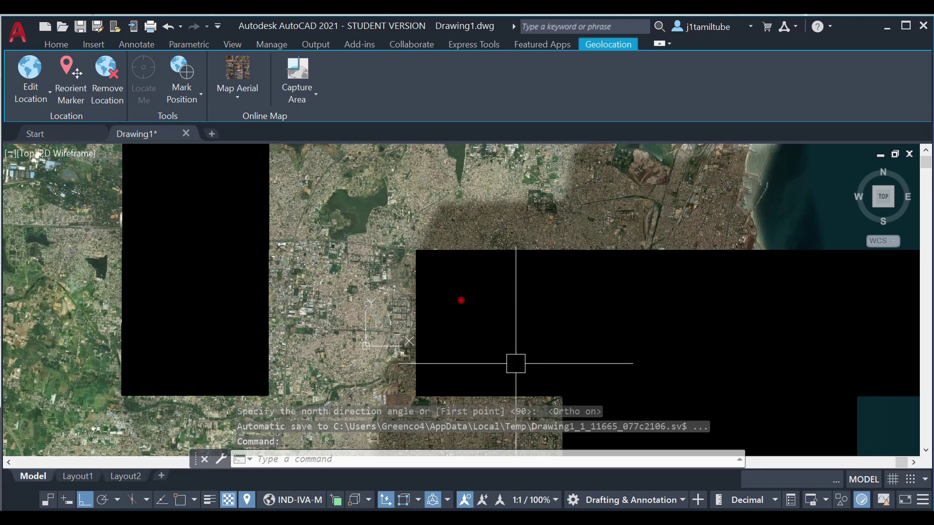
Zoom and pan to the field at the red marker, cancelling the stray rectangle command
{"action": "scroll", "coordinate": [448, 306], "scroll_direction": "up", "scroll_amount": 5}
{"action": "scroll", "coordinate": [525, 265], "scroll_direction": "up", "scroll_amount": 3}
{"action": "scroll", "coordinate": [515, 256], "scroll_direction": "up", "scroll_amount": 3}
{"action": "middle_click_drag", "start_coordinate": [513, 254], "coordinate": [532, 314]}
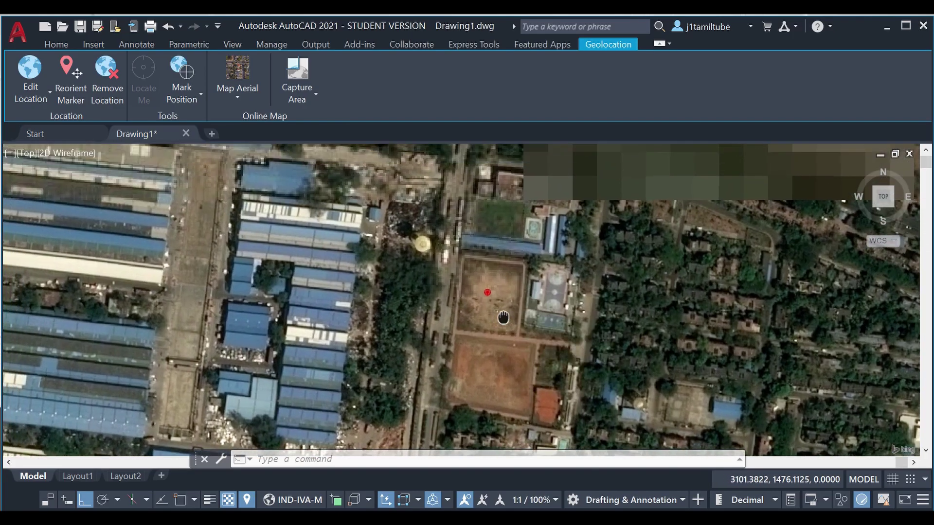
{"action": "scroll", "coordinate": [482, 305], "scroll_direction": "up", "scroll_amount": 4}
{"action": "middle_click_drag", "start_coordinate": [537, 273], "coordinate": [548, 317]}
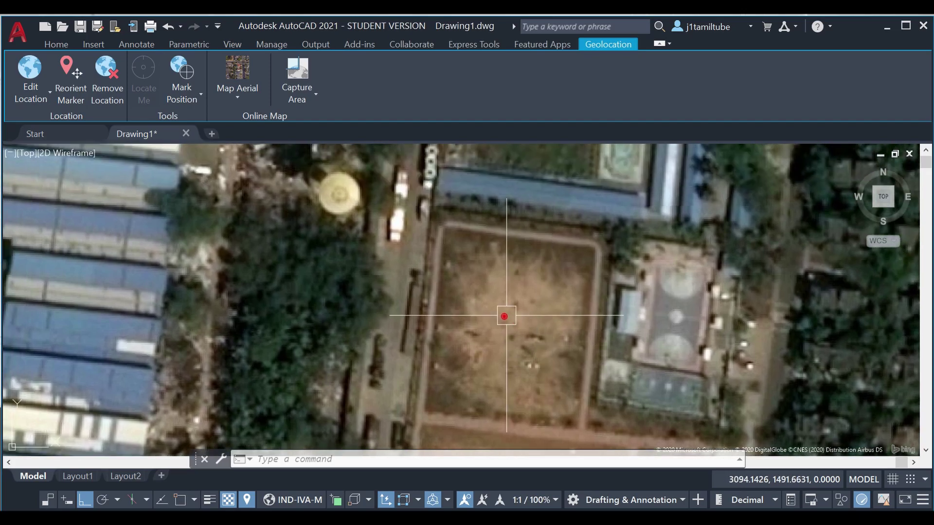
{"action": "scroll", "coordinate": [503, 277], "scroll_direction": "down", "scroll_amount": 2}
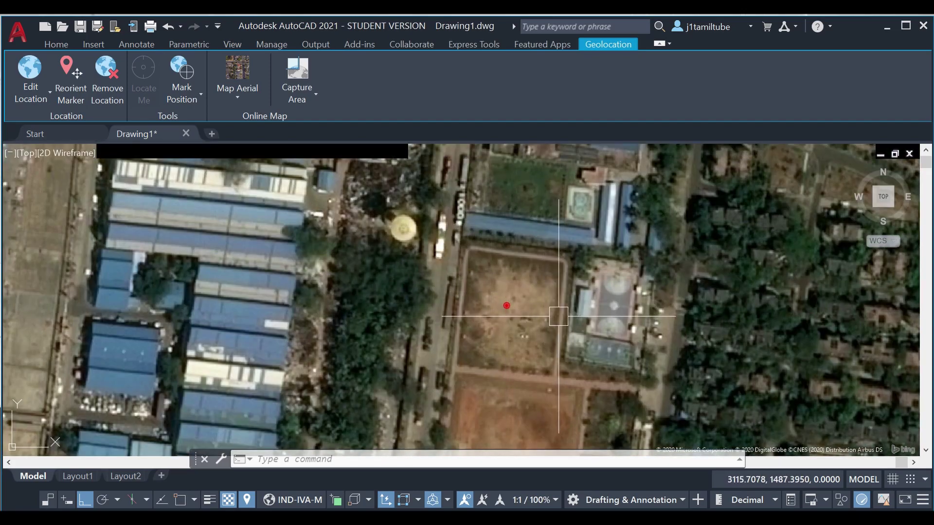
{"action": "middle_click_drag", "start_coordinate": [542, 324], "coordinate": [513, 308]}
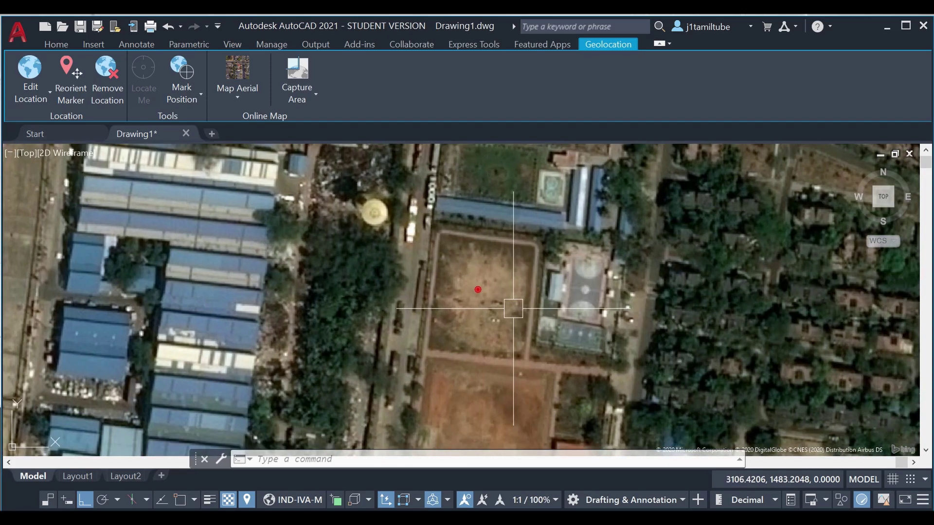
{"action": "scroll", "coordinate": [488, 244], "scroll_direction": "up", "scroll_amount": 2}
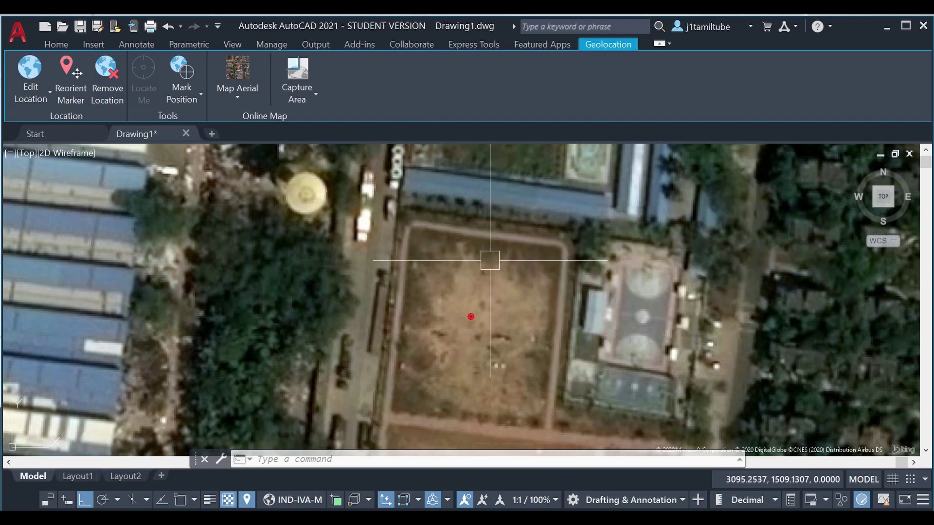
{"action": "key", "text": "Escape"}
{"action": "middle_click_drag", "start_coordinate": [408, 224], "coordinate": [559, 185]}
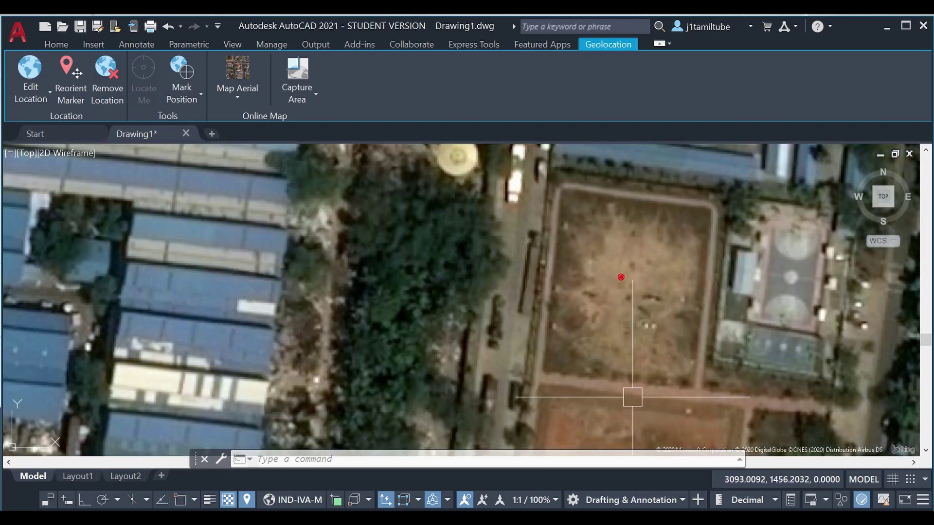
Trace the playground field's corners with a closed polyline (PL)
{"action": "type", "text": "pl"}
{"action": "key", "text": "Return"}
{"action": "scroll", "coordinate": [583, 222], "scroll_direction": "up", "scroll_amount": 5}
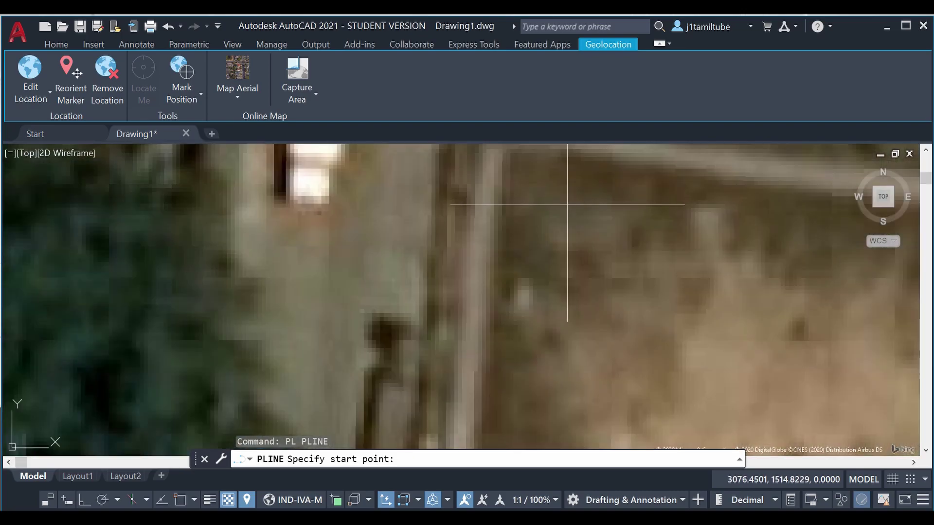
{"action": "scroll", "coordinate": [540, 190], "scroll_direction": "up", "scroll_amount": 2}
{"action": "left_click", "coordinate": [504, 217]}
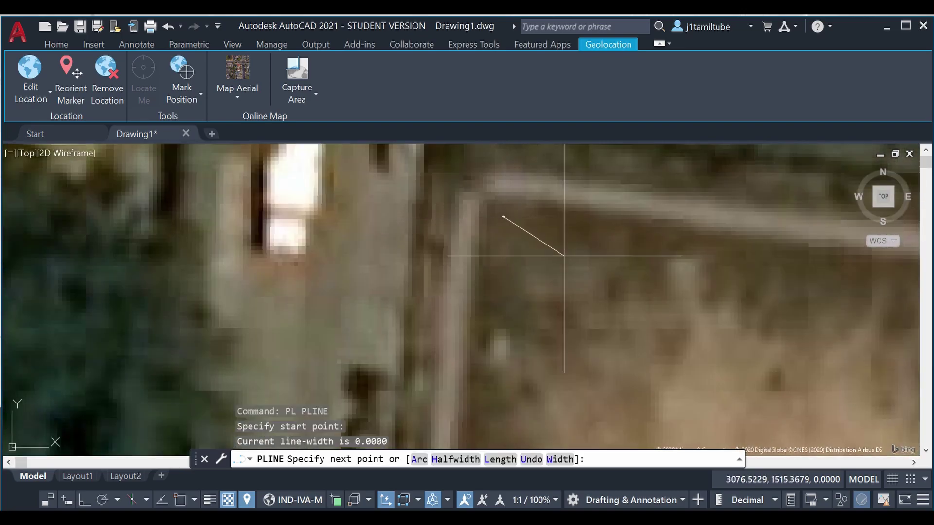
{"action": "scroll", "coordinate": [483, 234], "scroll_direction": "down", "scroll_amount": 1}
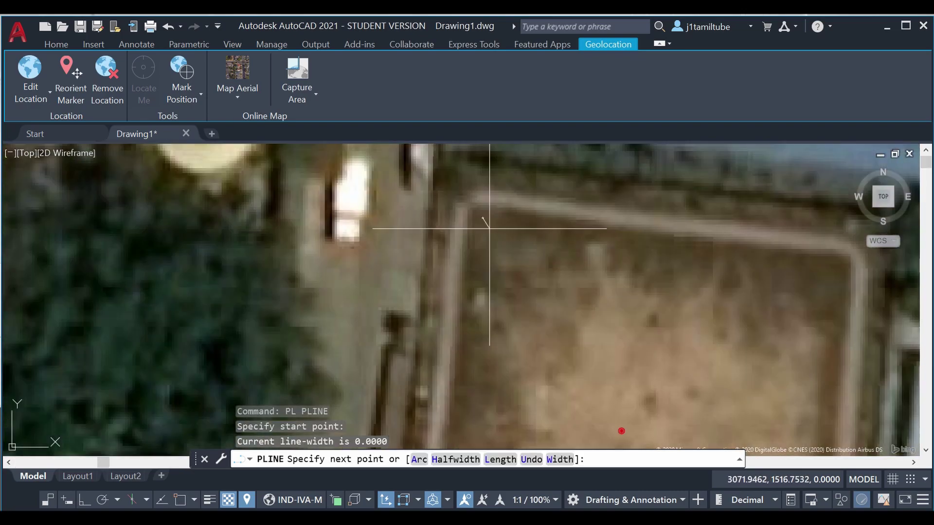
{"action": "left_click", "coordinate": [847, 259]}
{"action": "scroll", "coordinate": [847, 259], "scroll_direction": "down", "scroll_amount": 2}
{"action": "scroll", "coordinate": [739, 313], "scroll_direction": "up", "scroll_amount": 5}
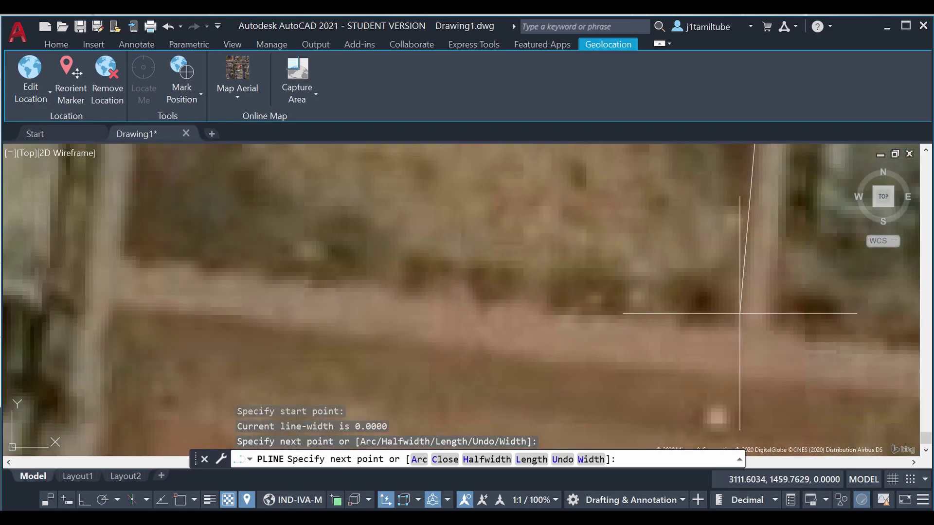
{"action": "left_click", "coordinate": [721, 314]}
{"action": "scroll", "coordinate": [722, 314], "scroll_direction": "down", "scroll_amount": 4}
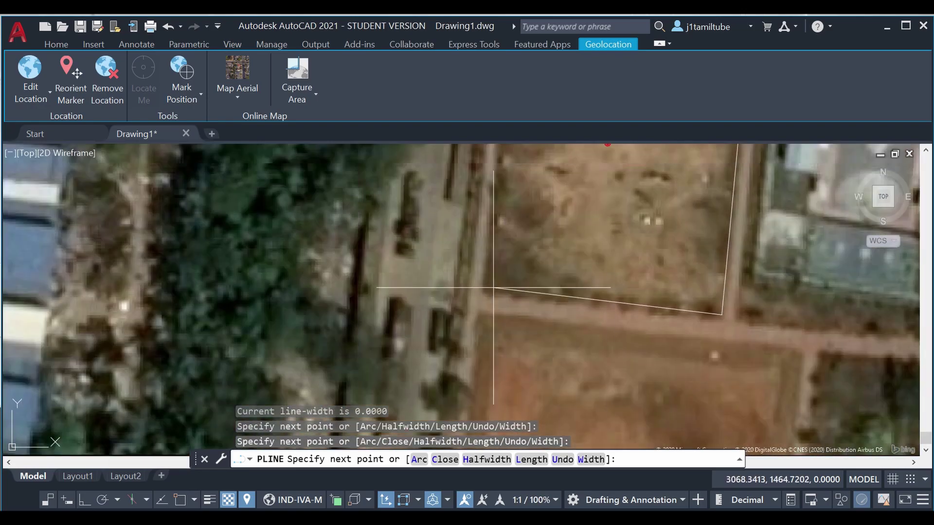
{"action": "scroll", "coordinate": [493, 287], "scroll_direction": "up", "scroll_amount": 3}
{"action": "left_click", "coordinate": [488, 310]}
{"action": "scroll", "coordinate": [488, 311], "scroll_direction": "down", "scroll_amount": 3}
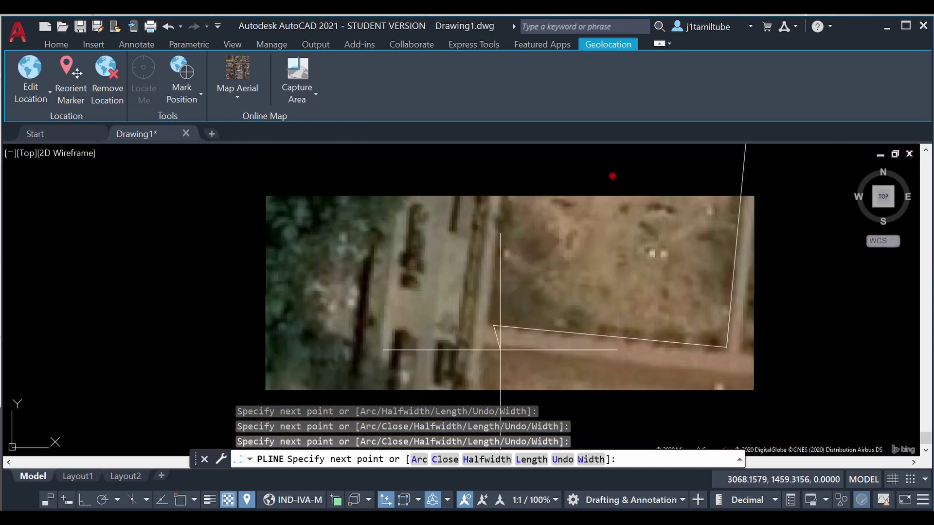
{"action": "scroll", "coordinate": [500, 349], "scroll_direction": "down", "scroll_amount": 2}
{"action": "scroll", "coordinate": [501, 256], "scroll_direction": "up", "scroll_amount": 4}
{"action": "scroll", "coordinate": [502, 257], "scroll_direction": "up", "scroll_amount": 1}
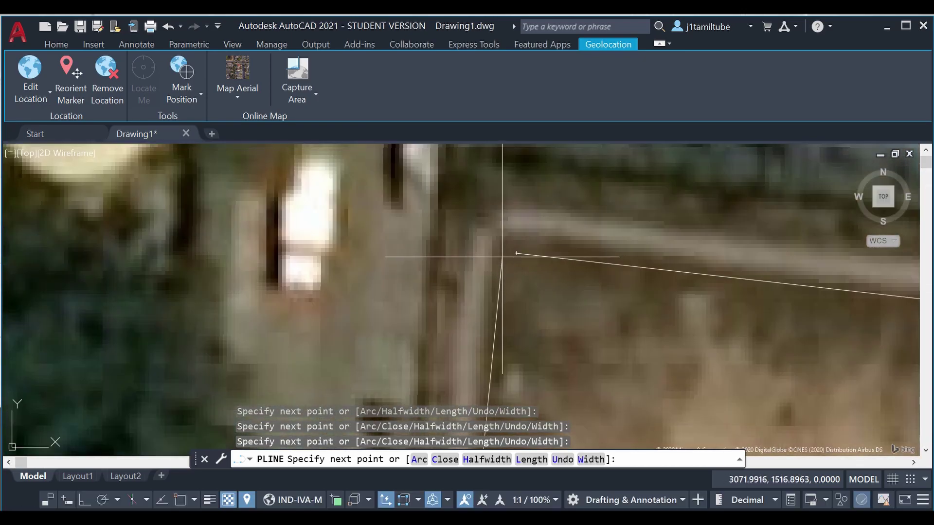
{"action": "scroll", "coordinate": [502, 256], "scroll_direction": "up", "scroll_amount": 2}
{"action": "left_click", "coordinate": [501, 244]}
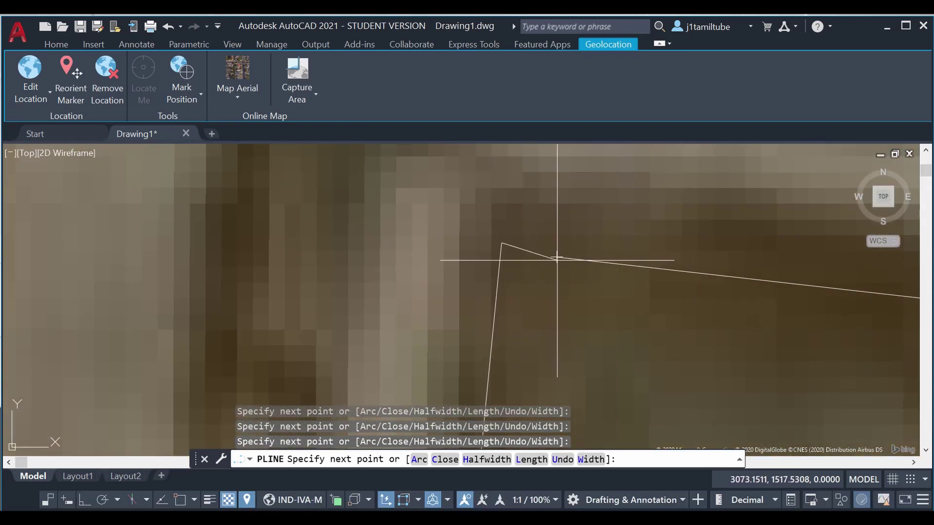
{"action": "scroll", "coordinate": [540, 258], "scroll_direction": "up", "scroll_amount": 2}
{"action": "type", "text": "c"}
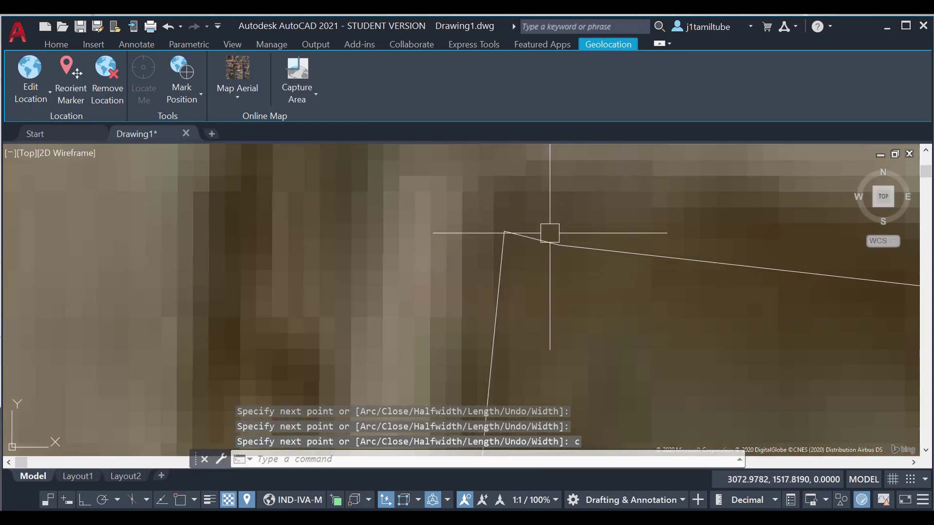
{"action": "key", "text": "Return"}
Move the outline's top-left vertex onto the field corner and deselect it
{"action": "left_click", "coordinate": [479, 228]}
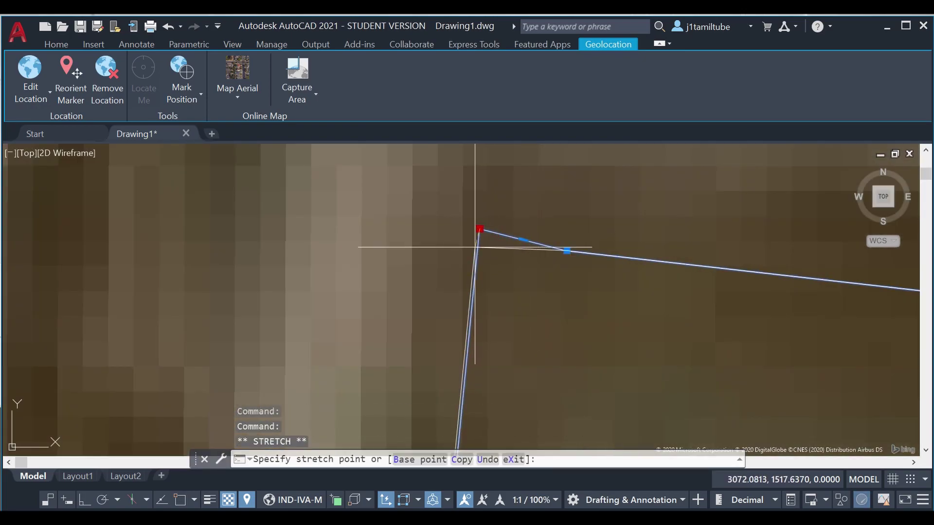
{"action": "left_click", "coordinate": [478, 242]}
{"action": "scroll", "coordinate": [477, 243], "scroll_direction": "down", "scroll_amount": 4}
{"action": "key", "text": "Escape"}
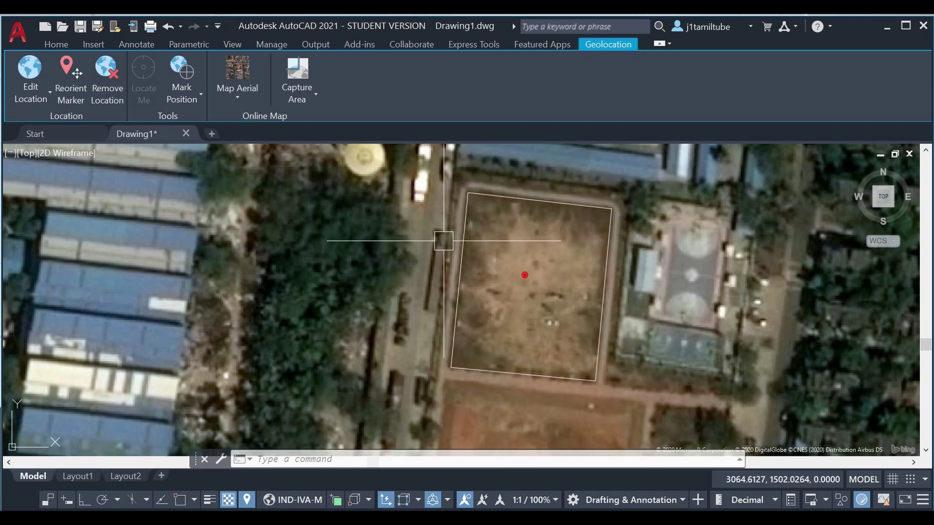
{"action": "type", "text": "da"}
{"action": "key", "text": "Return"}
{"action": "key", "text": "Return"}
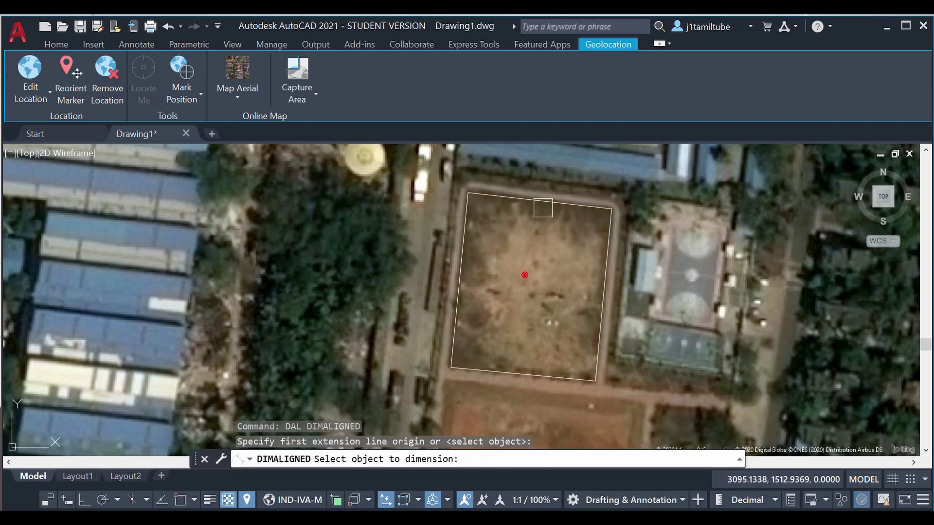
{"action": "left_click", "coordinate": [538, 202]}
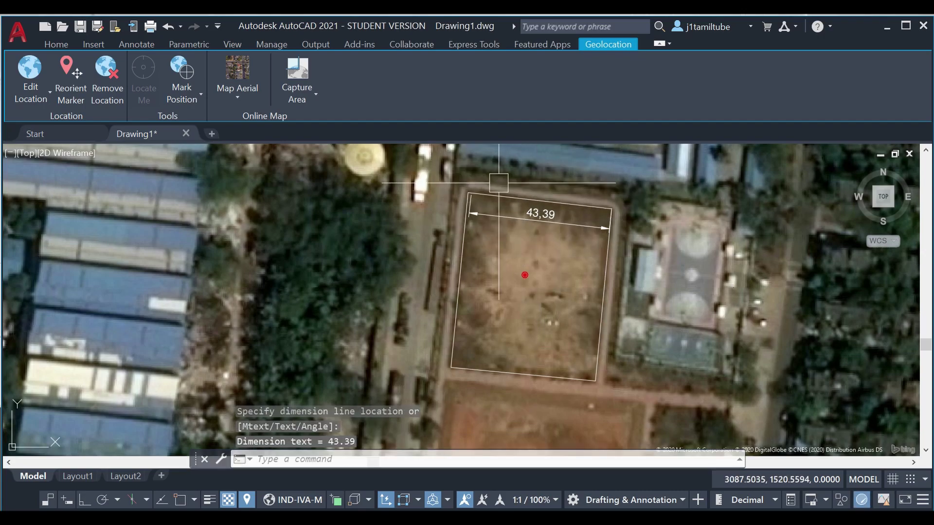
{"action": "key", "text": "Return"}
{"action": "key", "text": "Return"}
{"action": "left_click", "coordinate": [600, 311]}
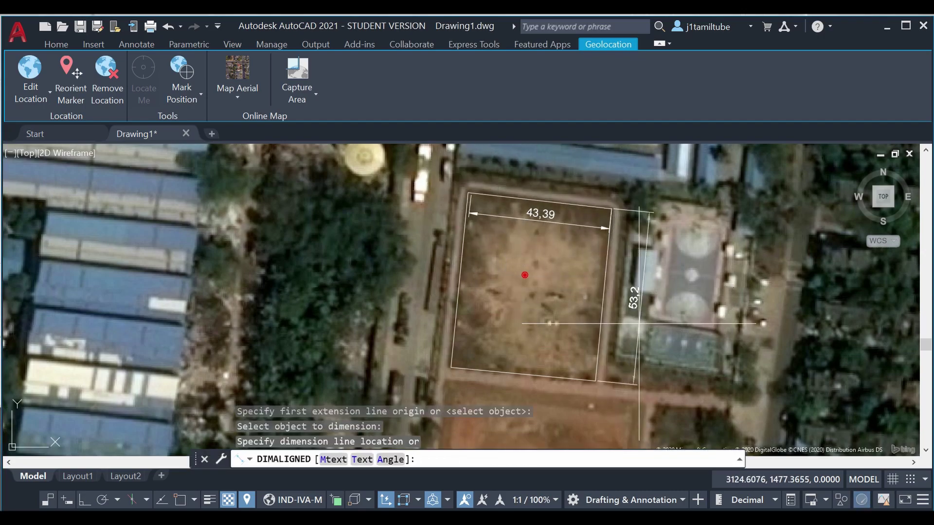
{"action": "left_click", "coordinate": [630, 324]}
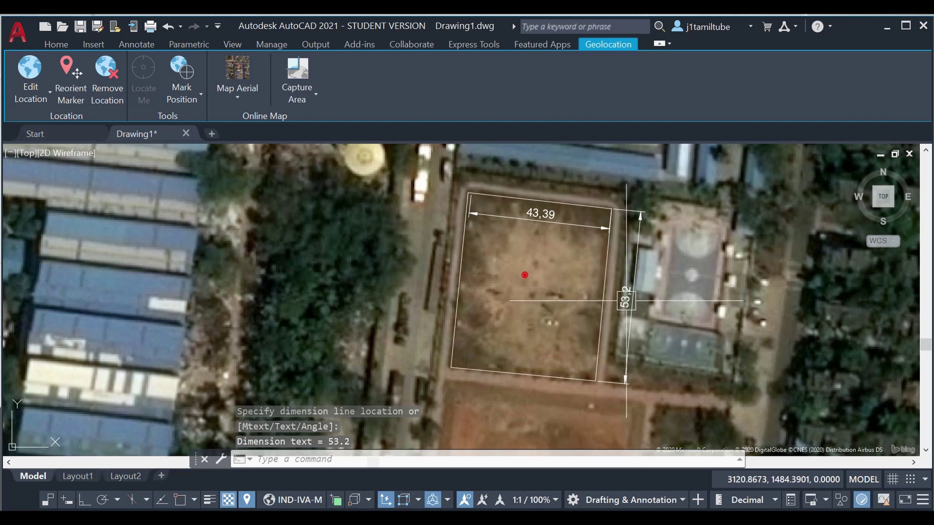
{"action": "left_click", "coordinate": [608, 221]}
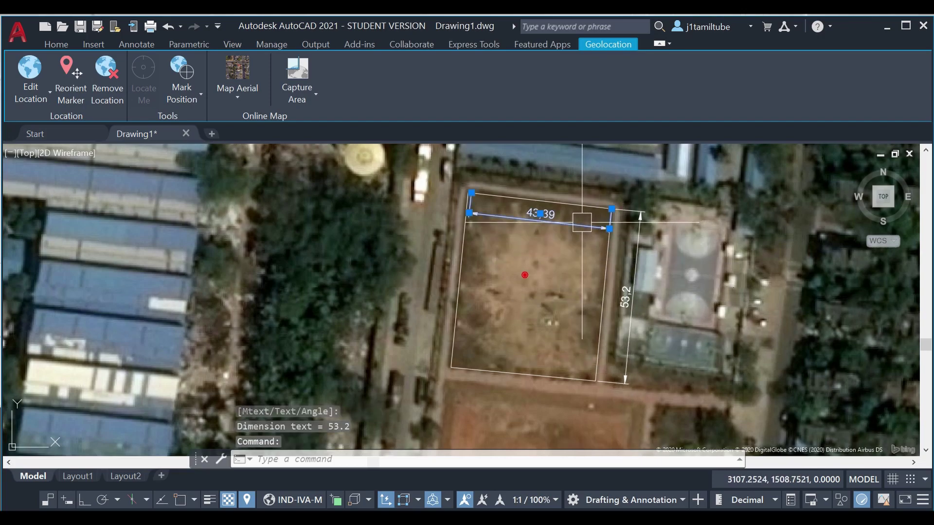
{"action": "left_click", "coordinate": [637, 300]}
{"action": "key", "text": "Delete"}
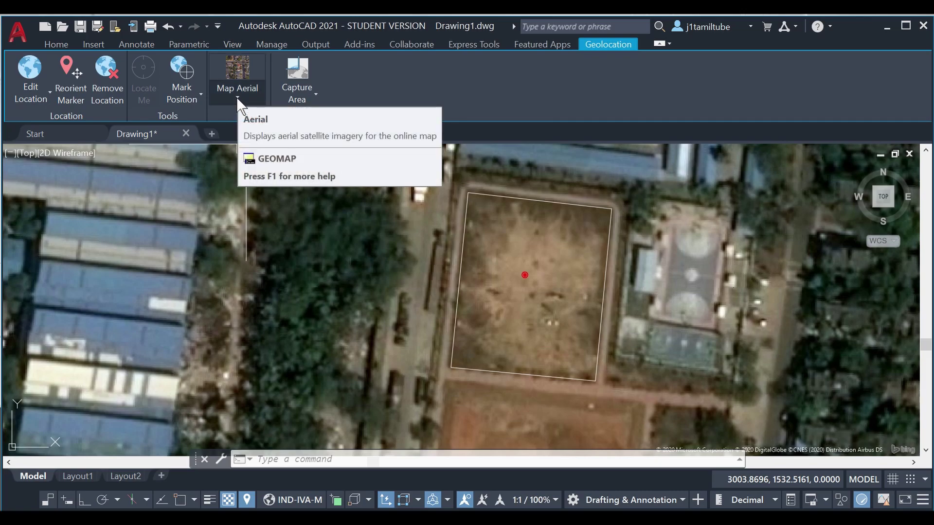
Switch the online map to Road, then back to Aerial, zooming around the boundary
{"action": "left_click", "coordinate": [237, 97]}
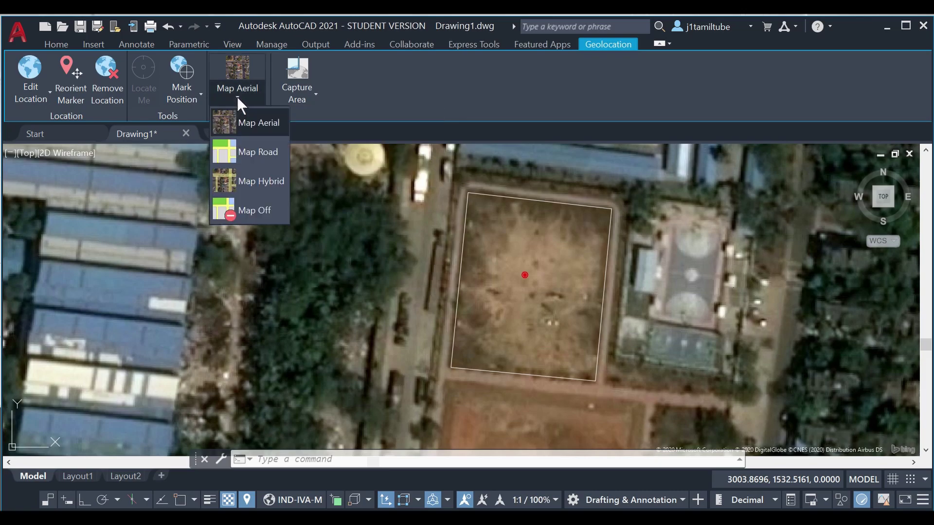
{"action": "left_click", "coordinate": [257, 152]}
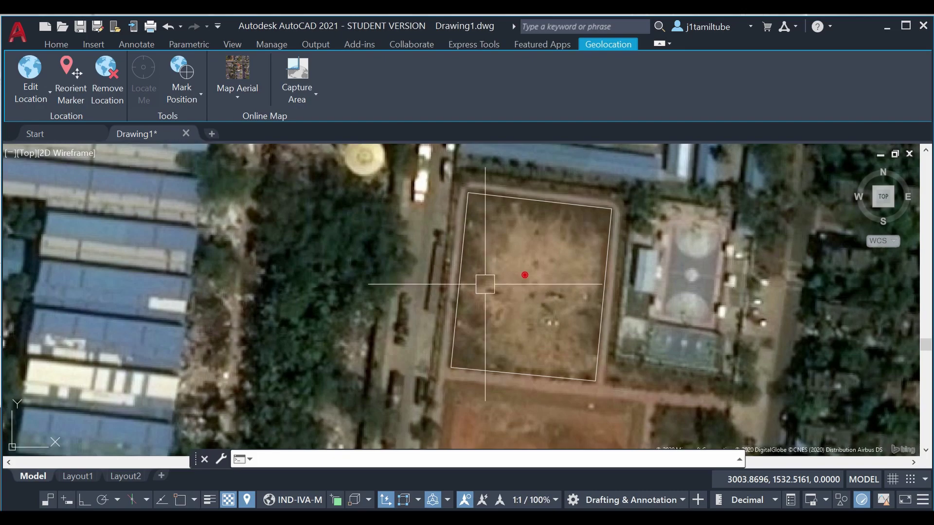
{"action": "scroll", "coordinate": [608, 285], "scroll_direction": "down", "scroll_amount": 2}
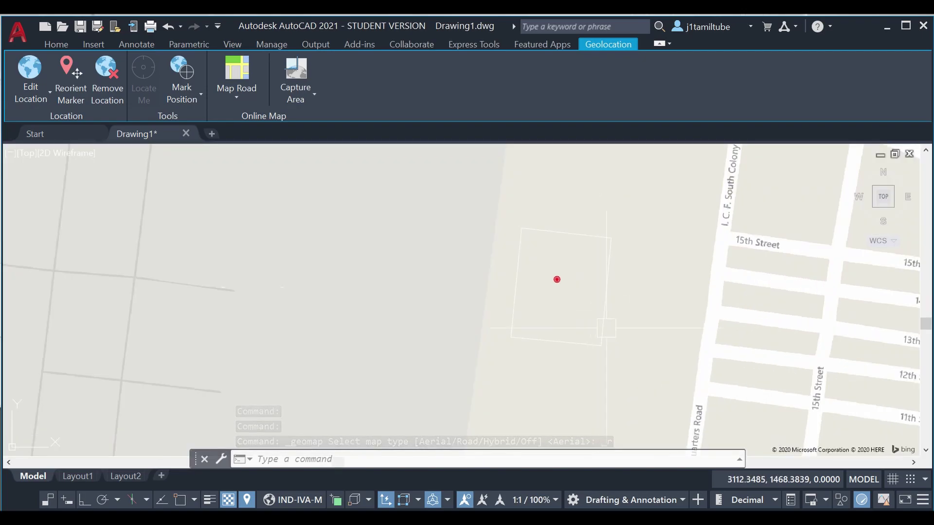
{"action": "scroll", "coordinate": [628, 325], "scroll_direction": "down", "scroll_amount": 2}
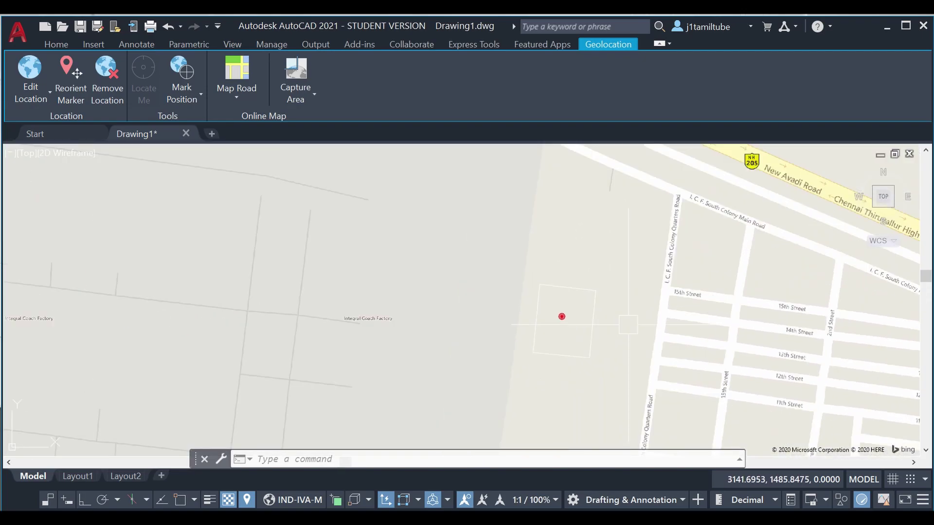
{"action": "left_click", "coordinate": [235, 96]}
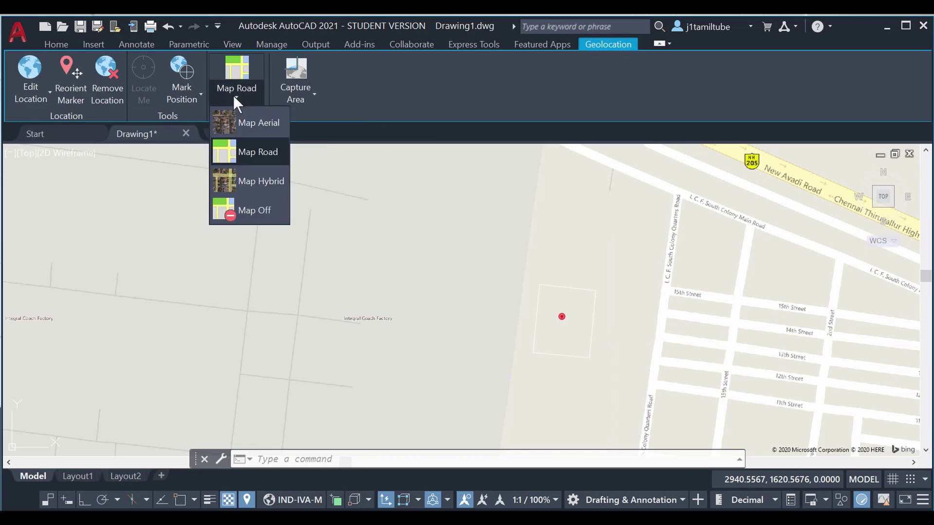
{"action": "left_click", "coordinate": [266, 128]}
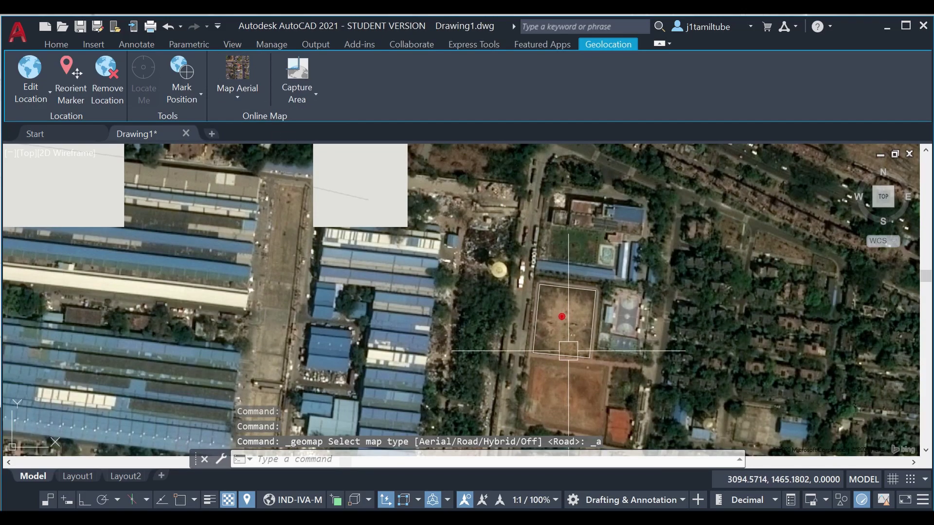
{"action": "scroll", "coordinate": [561, 335], "scroll_direction": "up", "scroll_amount": 4}
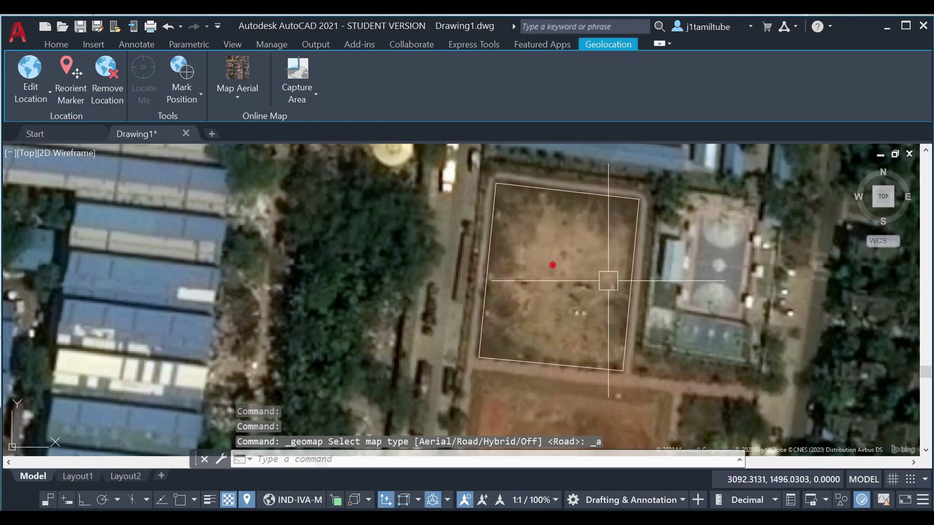
{"action": "scroll", "coordinate": [564, 294], "scroll_direction": "down", "scroll_amount": 2}
{"action": "scroll", "coordinate": [560, 296], "scroll_direction": "down", "scroll_amount": 4}
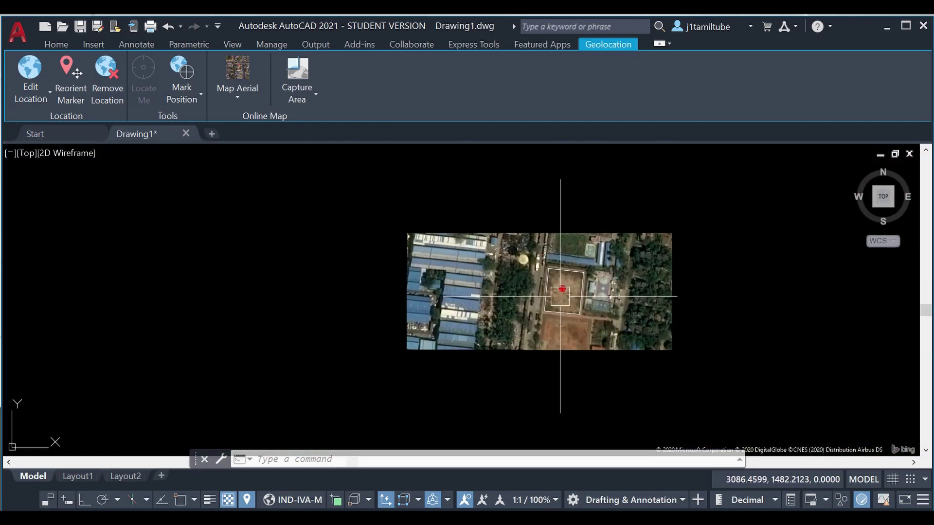
{"action": "scroll", "coordinate": [559, 296], "scroll_direction": "up", "scroll_amount": 2}
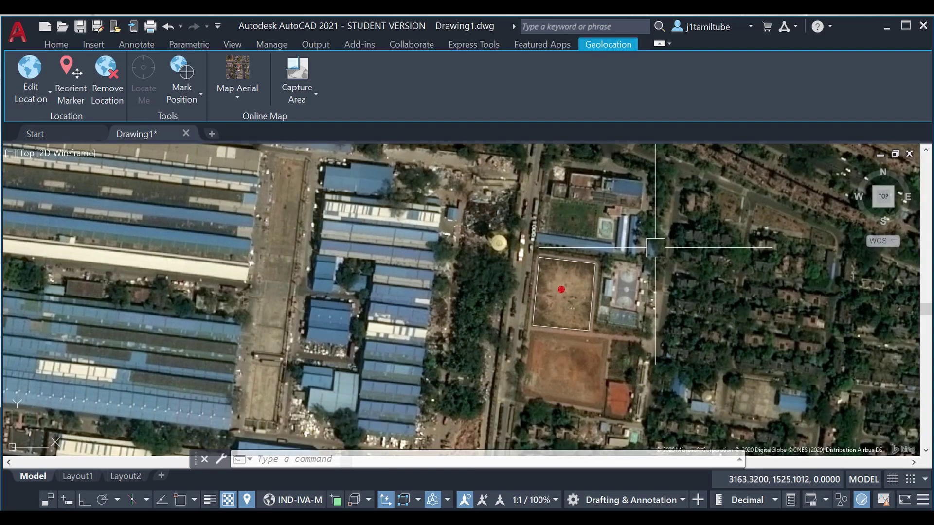
Capture the aerial map within a rectangle picked around the plot boundary
{"action": "left_click", "coordinate": [296, 75]}
{"action": "scroll", "coordinate": [521, 250], "scroll_direction": "up", "scroll_amount": 2}
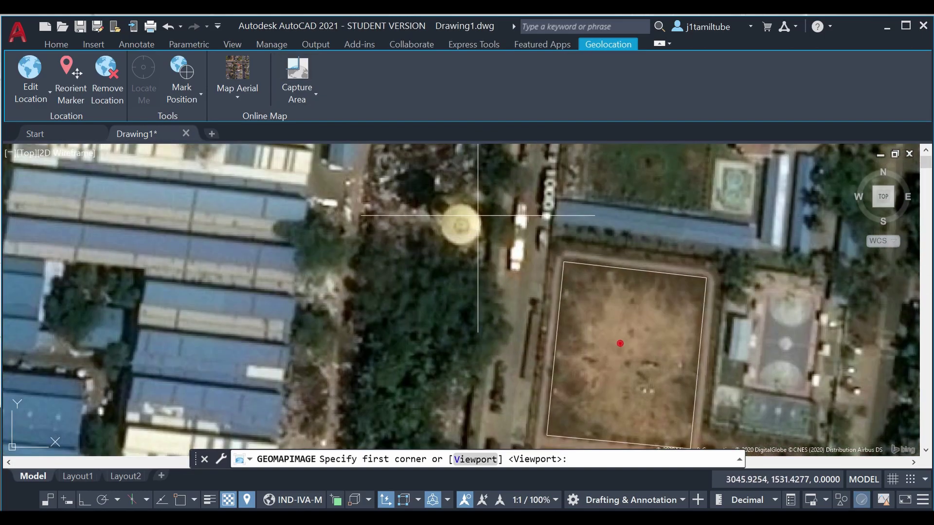
{"action": "scroll", "coordinate": [464, 208], "scroll_direction": "down", "scroll_amount": 1}
{"action": "left_click", "coordinate": [445, 188]}
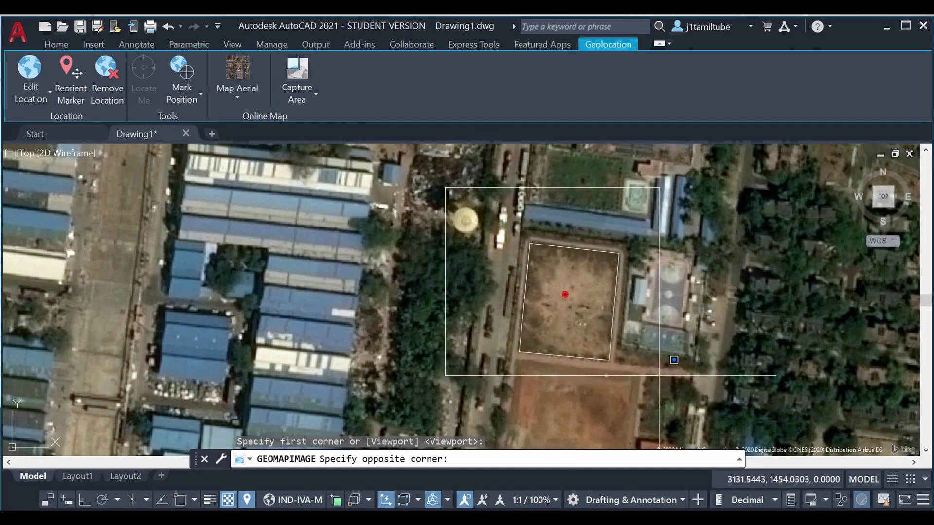
{"action": "left_click", "coordinate": [720, 412]}
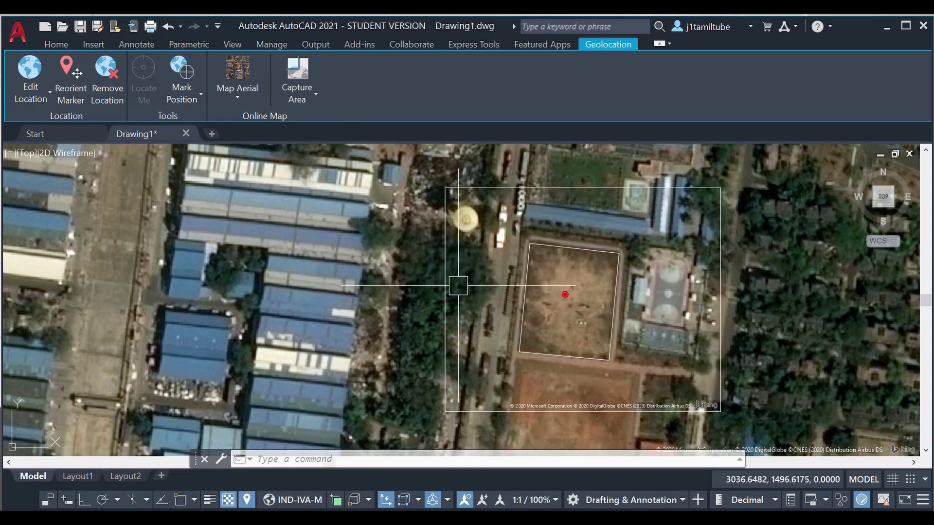
{"action": "scroll", "coordinate": [607, 209], "scroll_direction": "down", "scroll_amount": 1}
{"action": "scroll", "coordinate": [523, 229], "scroll_direction": "down", "scroll_amount": 1}
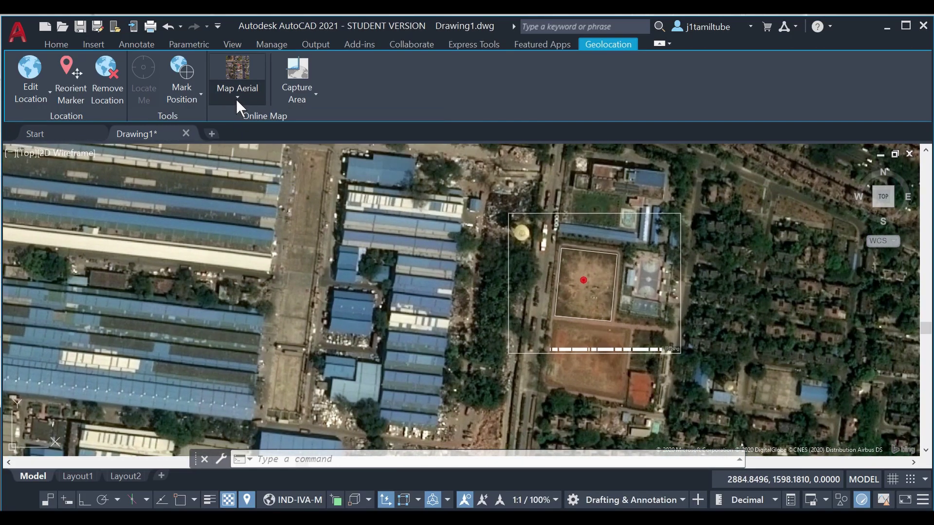
Turn the online map off and pan across the captured map image
{"action": "left_click", "coordinate": [235, 97]}
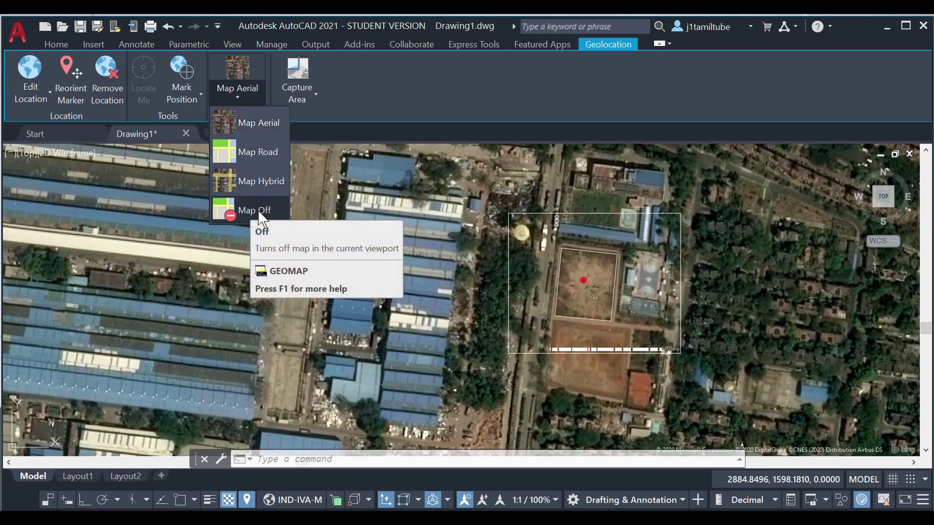
{"action": "left_click", "coordinate": [255, 211]}
{"action": "scroll", "coordinate": [334, 256], "scroll_direction": "down", "scroll_amount": 3}
{"action": "middle_click_drag", "start_coordinate": [440, 261], "coordinate": [658, 282]}
{"action": "scroll", "coordinate": [544, 293], "scroll_direction": "up", "scroll_amount": 2}
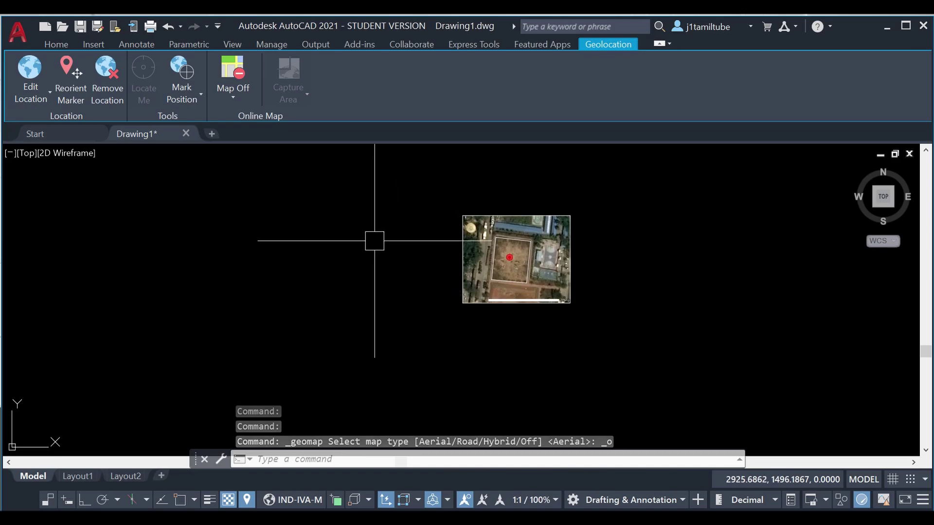
{"action": "scroll", "coordinate": [467, 219], "scroll_direction": "up", "scroll_amount": 4}
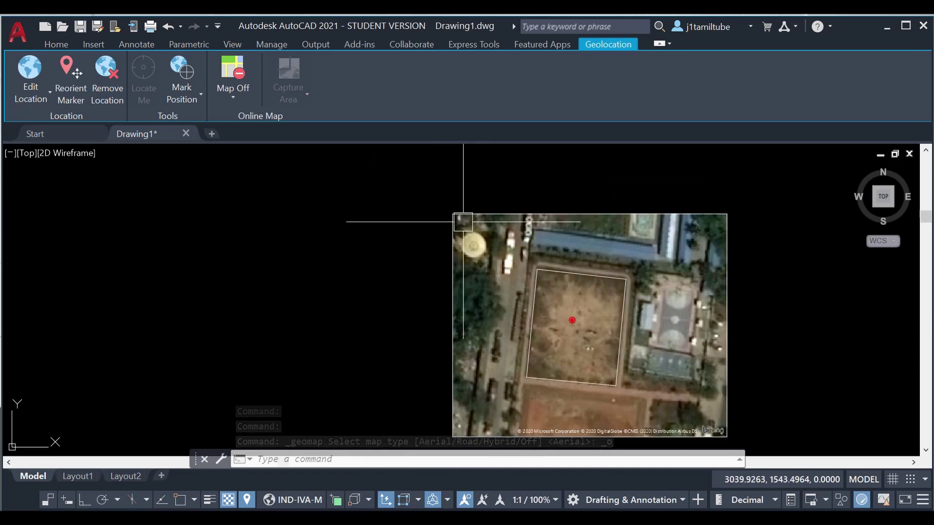
{"action": "scroll", "coordinate": [677, 231], "scroll_direction": "down", "scroll_amount": 4}
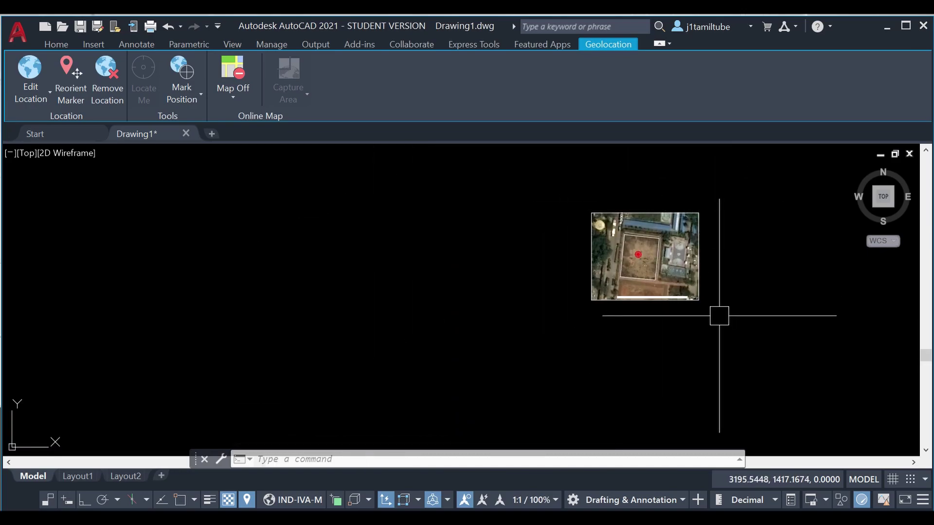
{"action": "scroll", "coordinate": [649, 212], "scroll_direction": "up", "scroll_amount": 4}
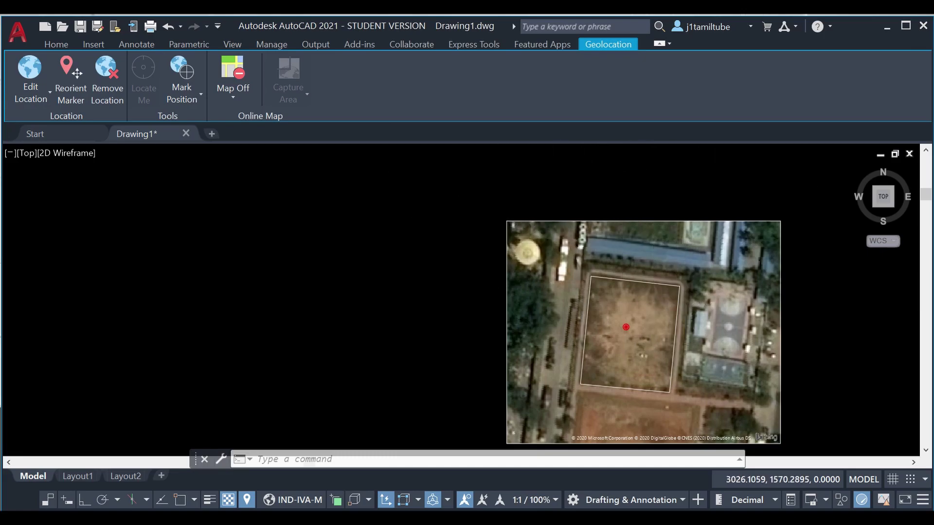
{"action": "scroll", "coordinate": [498, 172], "scroll_direction": "down", "scroll_amount": 2}
{"action": "scroll", "coordinate": [614, 202], "scroll_direction": "up", "scroll_amount": 2}
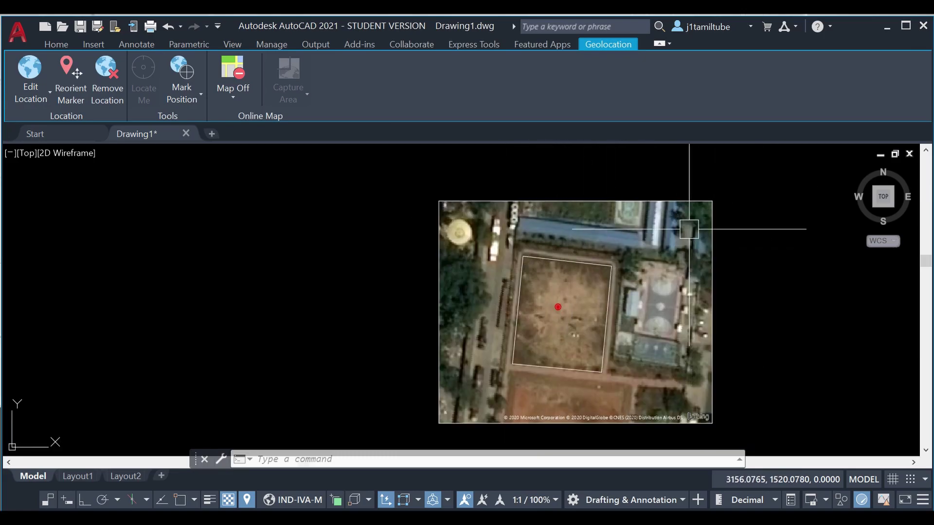
Erase the captured map image
{"action": "left_click", "coordinate": [665, 203]}
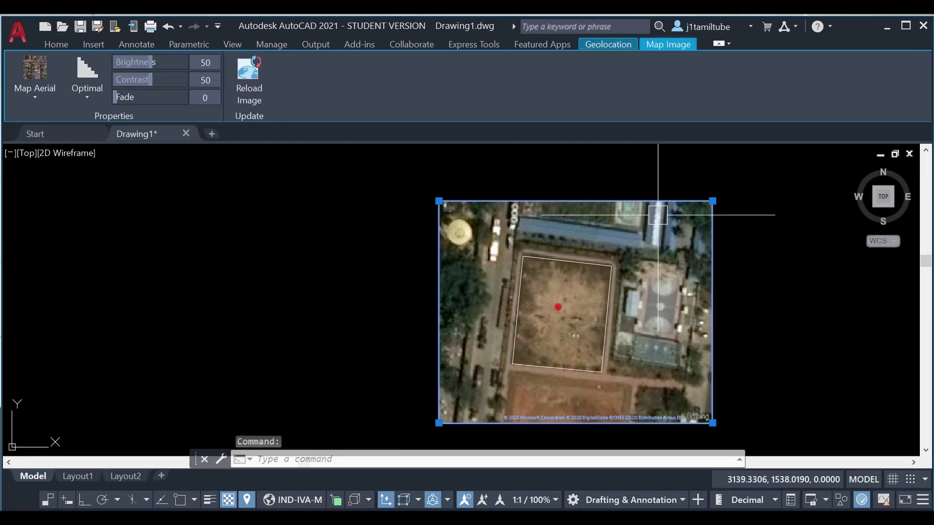
{"action": "type", "text": "e"}
{"action": "key", "text": "Return"}
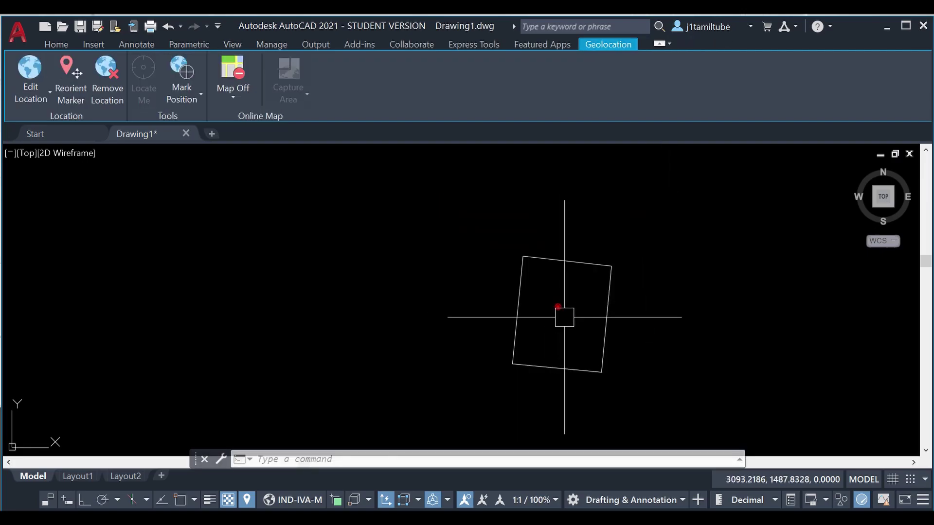
Remove the geographic location, then undo that and the image erase
{"action": "left_click", "coordinate": [108, 76]}
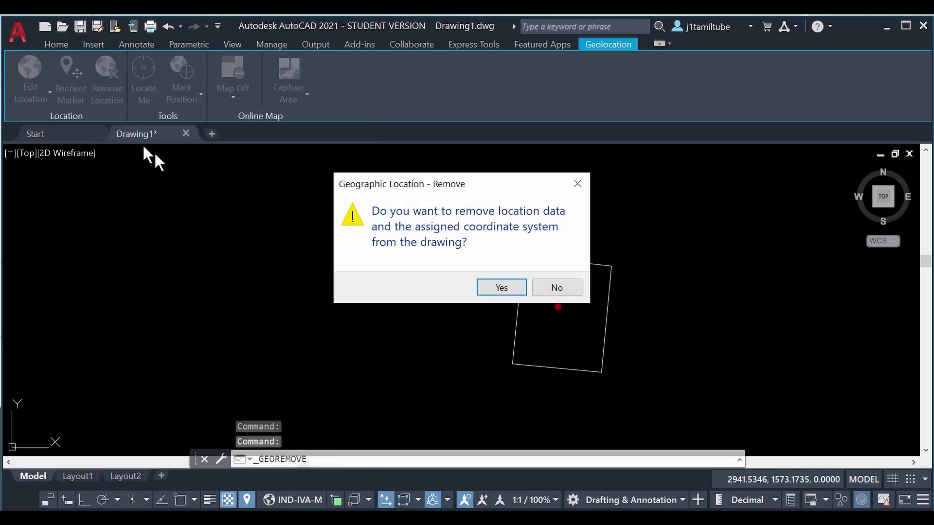
{"action": "left_click", "coordinate": [506, 288]}
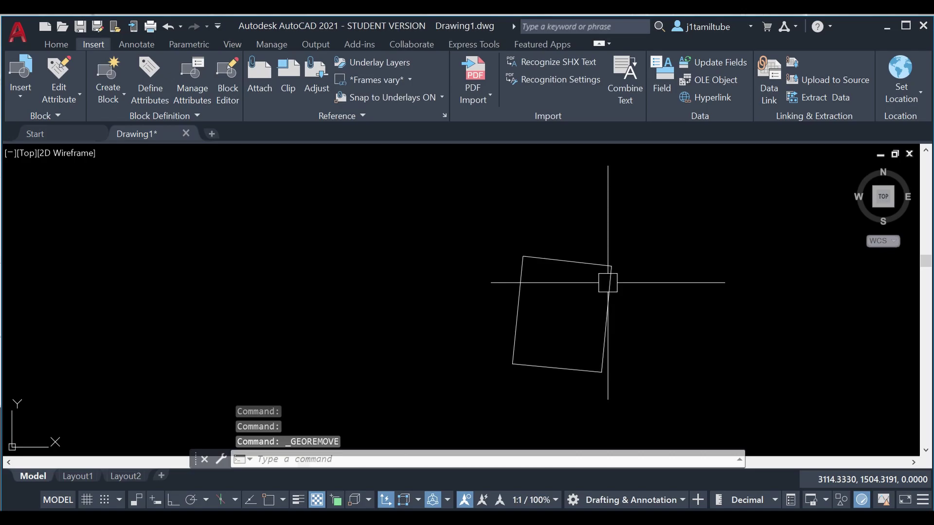
{"action": "key", "text": "ctrl+z"}
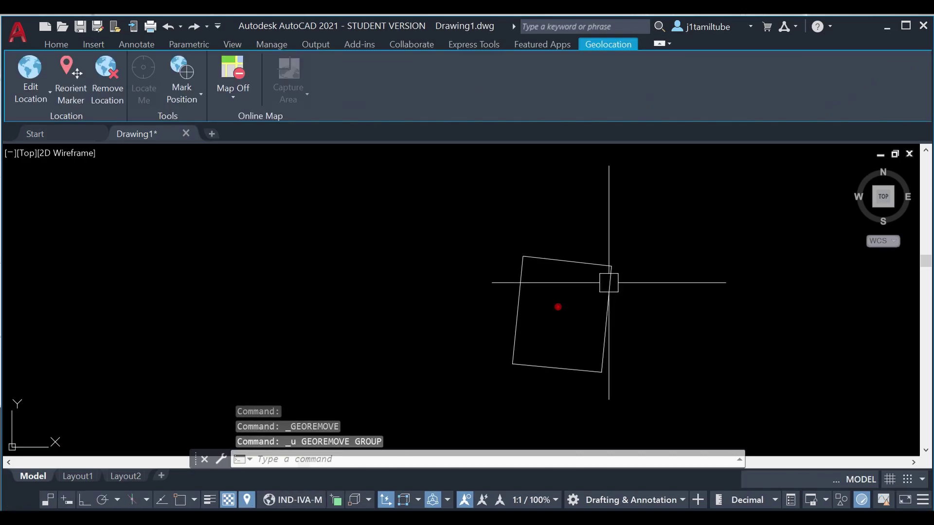
{"action": "key", "text": "ctrl+z"}
{"action": "key", "text": "ctrl+z"}
Window-select the plot outline and start moving it, then cancel and undo the move
{"action": "left_click", "coordinate": [384, 206]}
{"action": "key", "text": "Escape"}
{"action": "left_click", "coordinate": [396, 209]}
{"action": "left_click", "coordinate": [628, 384]}
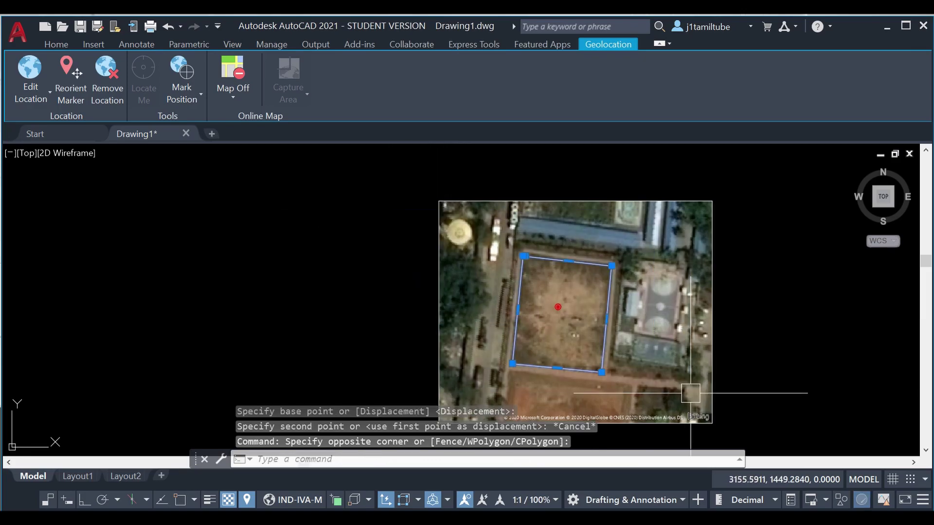
{"action": "type", "text": "m"}
{"action": "key", "text": "Return"}
{"action": "left_click", "coordinate": [609, 290]}
{"action": "key", "text": "F8"}
{"action": "key", "text": "Escape"}
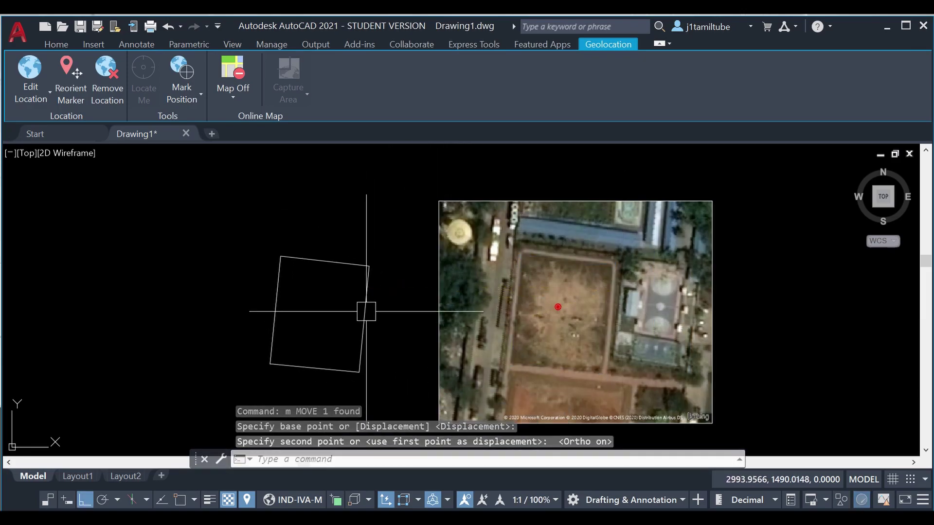
{"action": "key", "text": "ctrl+z"}
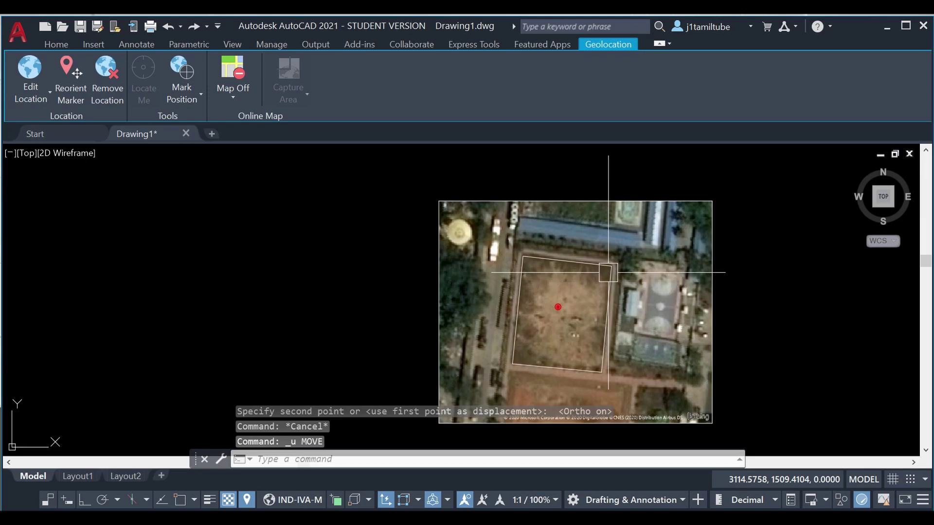
Erase the captured map image again
{"action": "left_click", "coordinate": [532, 202]}
{"action": "type", "text": "e"}
{"action": "key", "text": "Return"}
{"action": "left_click", "coordinate": [505, 270]}
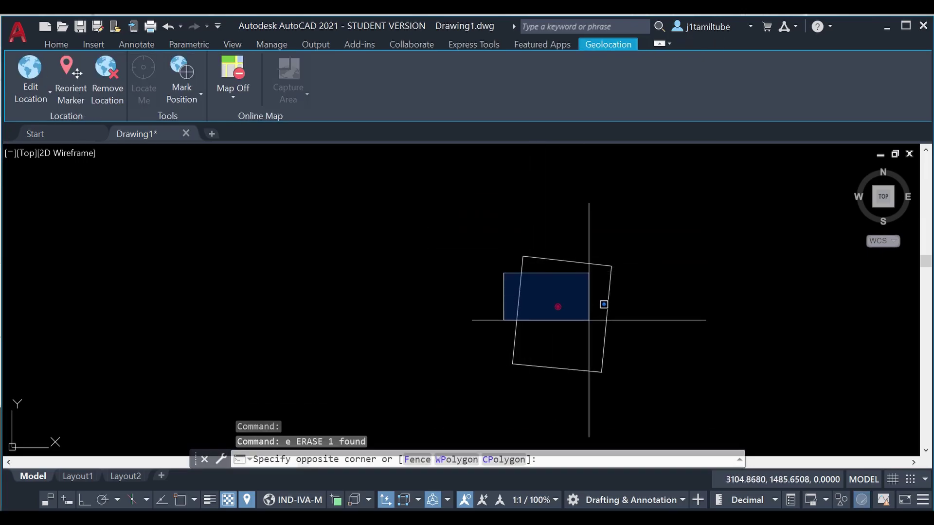
Remove the drawing's geographic location and confirm, leaving just the outline
{"action": "left_click", "coordinate": [107, 87]}
{"action": "left_click", "coordinate": [491, 287]}
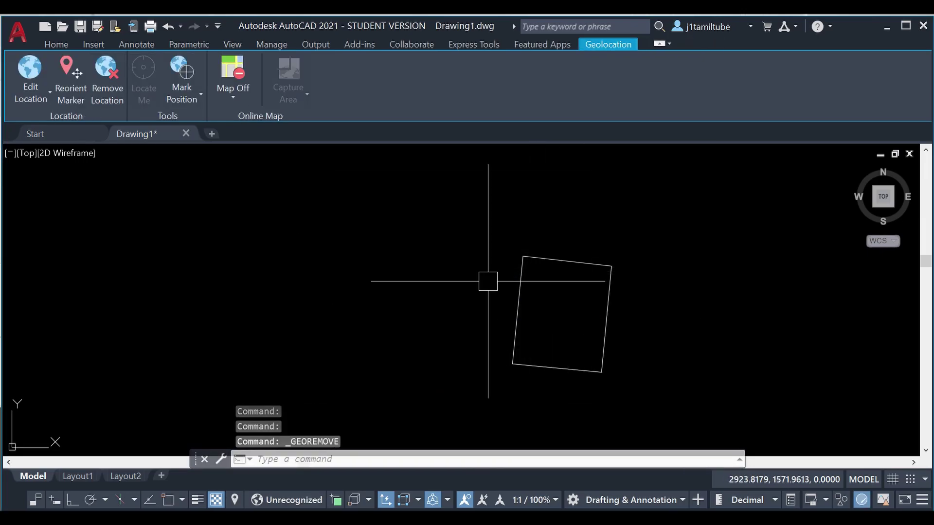
{"action": "key", "text": "Escape"}
{"action": "scroll", "coordinate": [531, 281], "scroll_direction": "up", "scroll_amount": 3}
{"action": "key", "text": "Escape"}
{"action": "middle_click_drag", "start_coordinate": [469, 265], "coordinate": [625, 271]}
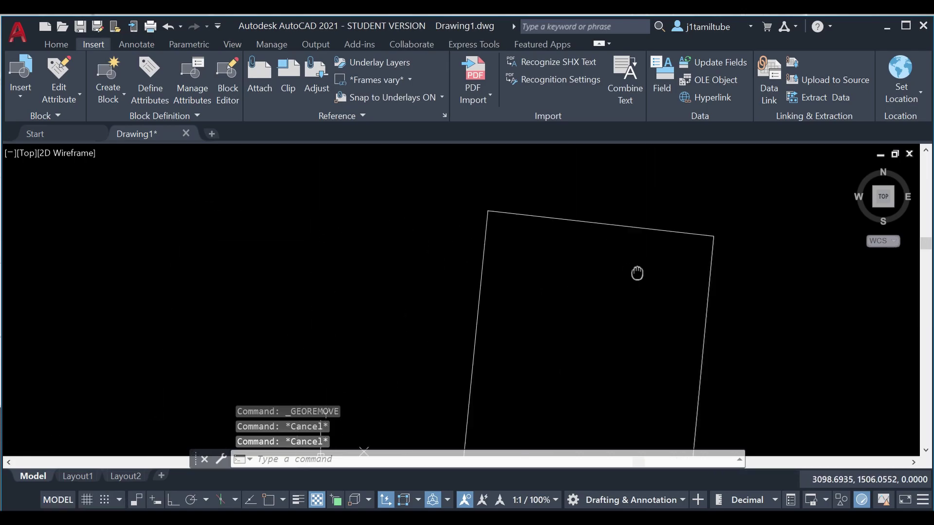
{"action": "scroll", "coordinate": [411, 207], "scroll_direction": "down", "scroll_amount": 2}
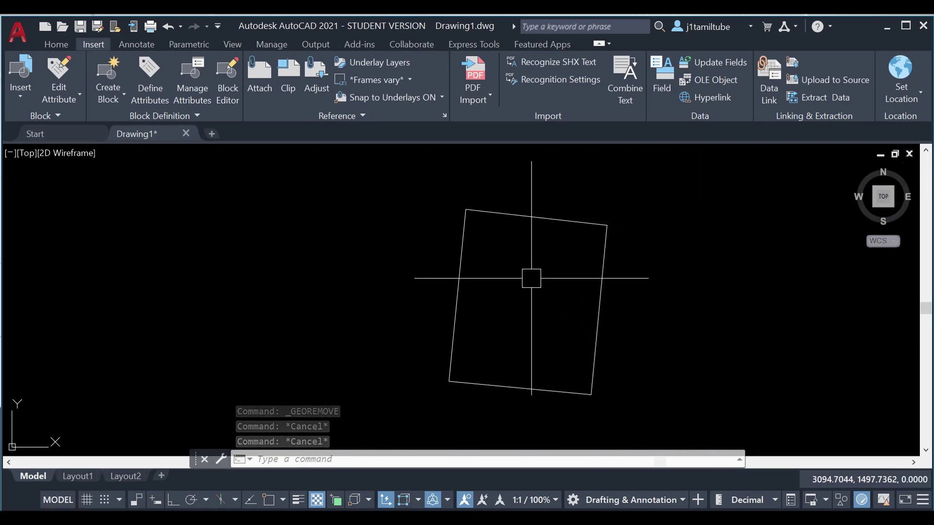
{"action": "scroll", "coordinate": [449, 239], "scroll_direction": "up", "scroll_amount": 2}
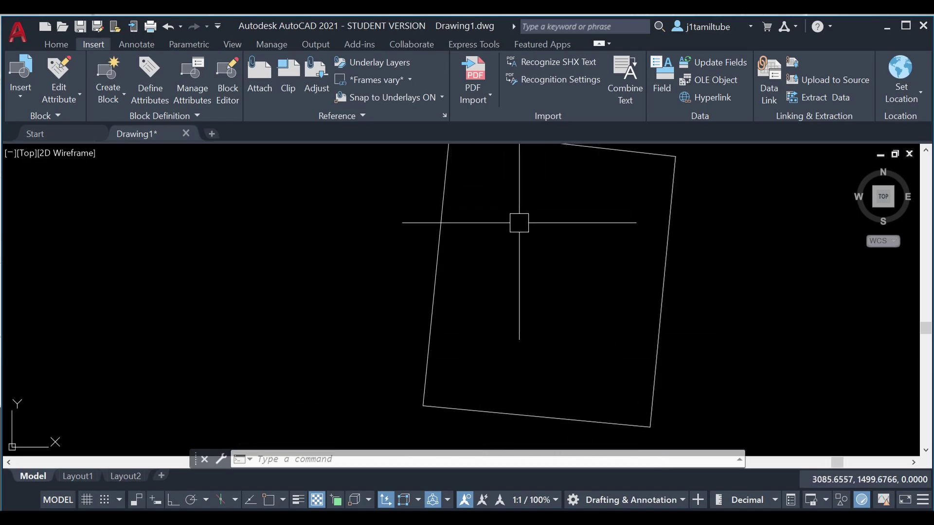
{"action": "scroll", "coordinate": [519, 224], "scroll_direction": "down", "scroll_amount": 2}
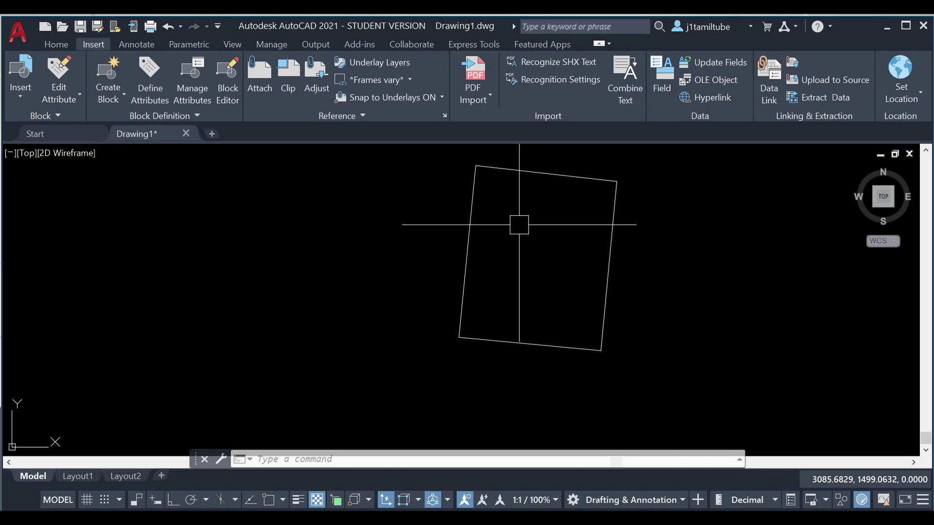